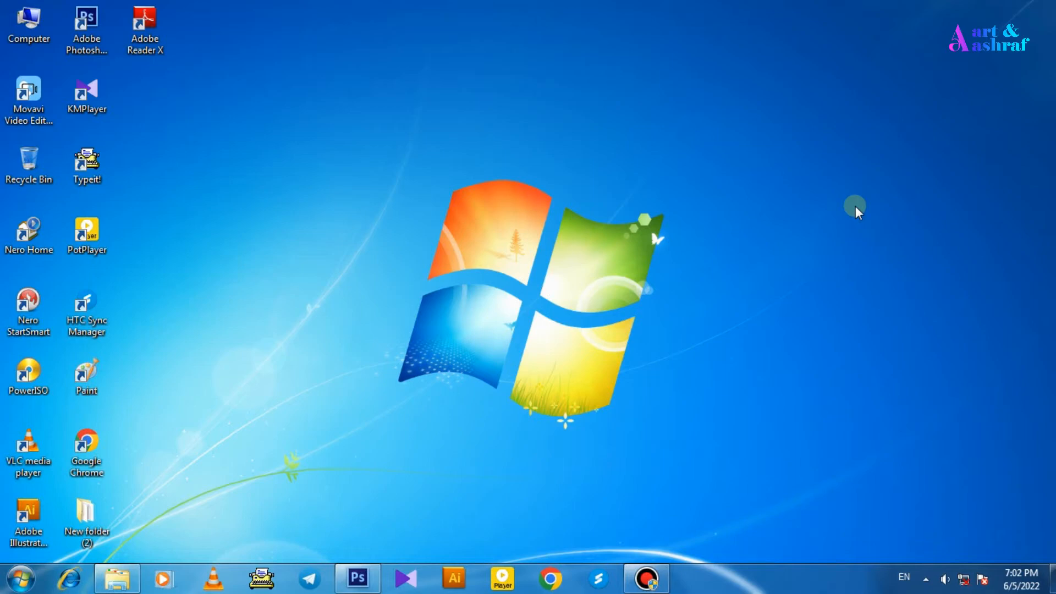
Switch to Photoshop and launch Adobe Bridge from it to browse files
left_click(370, 581)
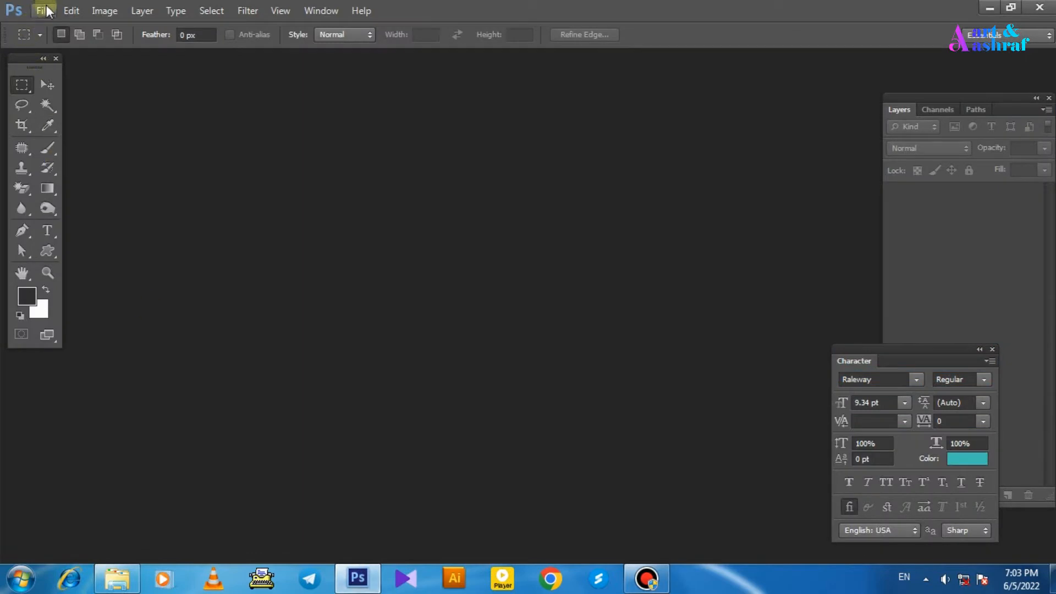
left_click(44, 11)
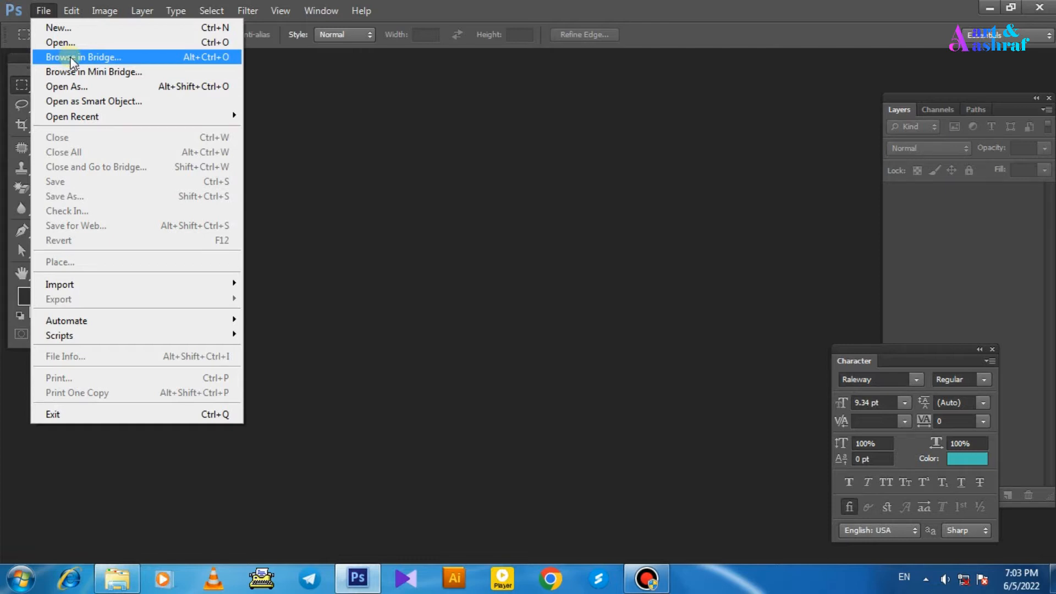
left_click(70, 57)
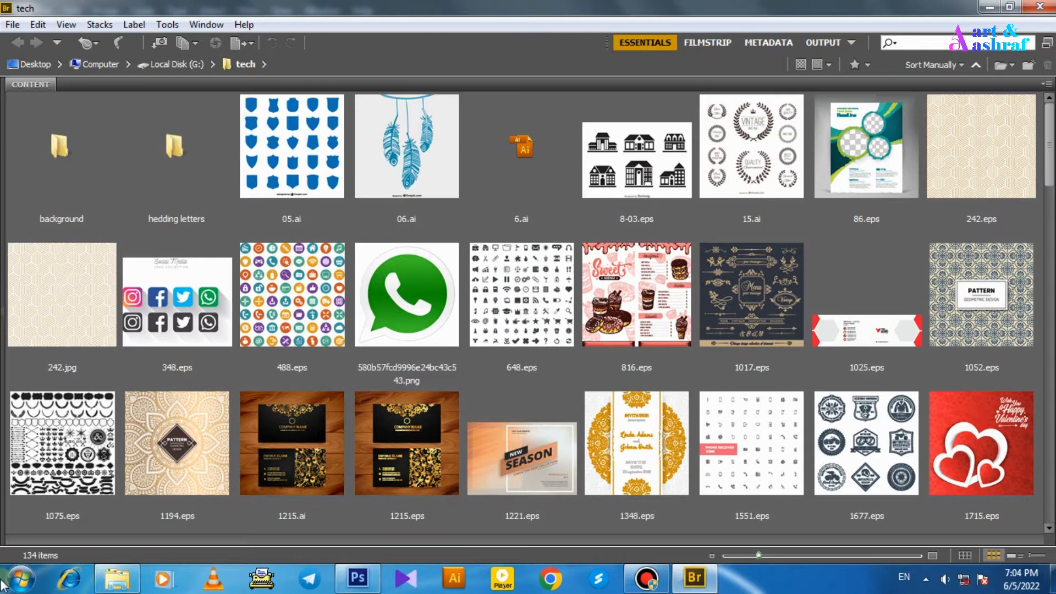
Switch to Windows Explorer and look through the file icons in the tech folder on Local Disk (G:)
left_click(127, 586)
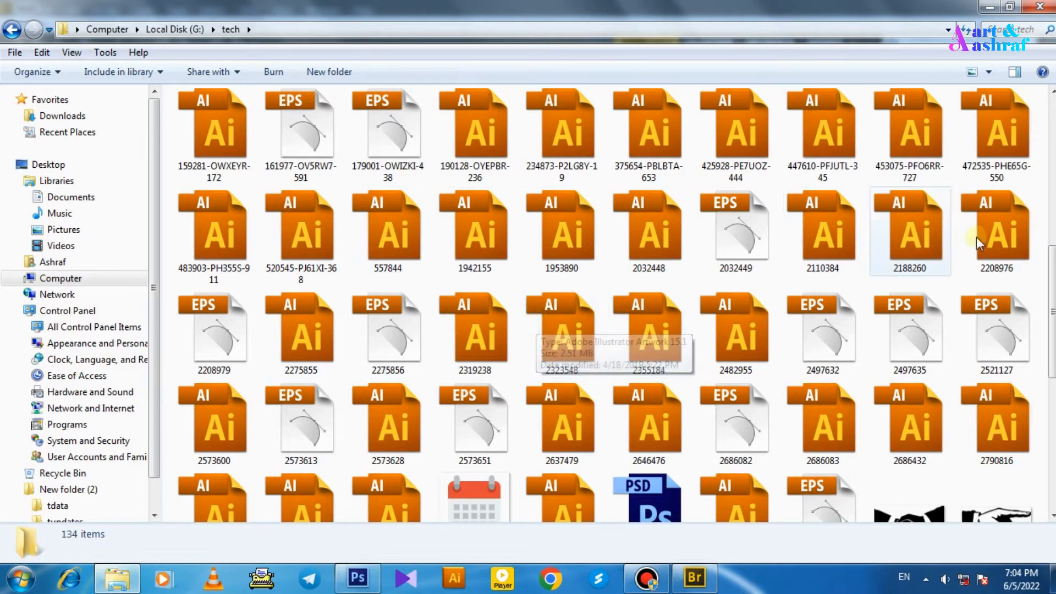
left_click_drag(1053, 287, 1053, 336)
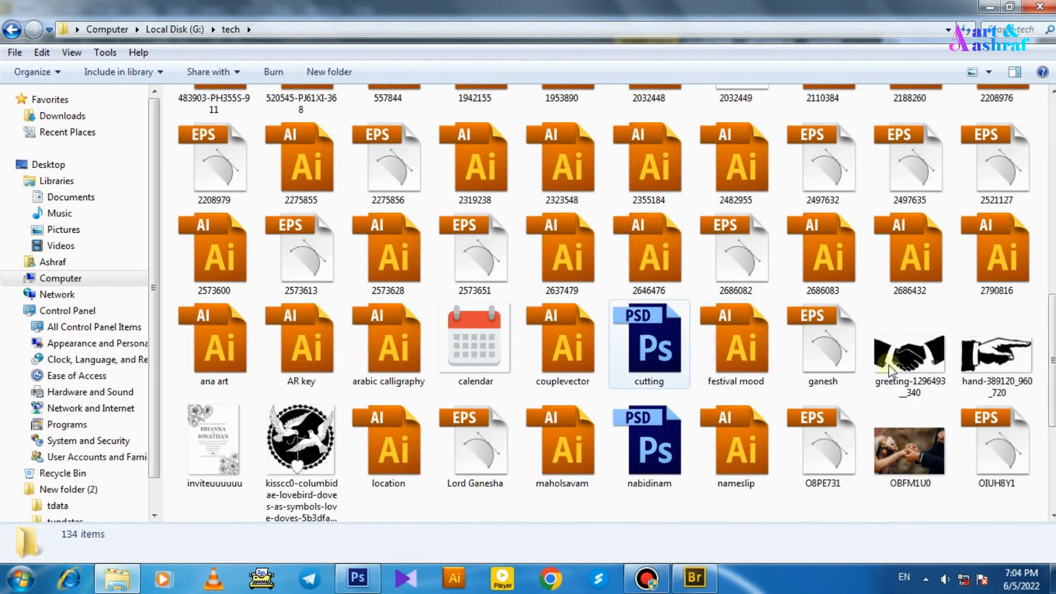
left_click_drag(1052, 400, 1054, 328)
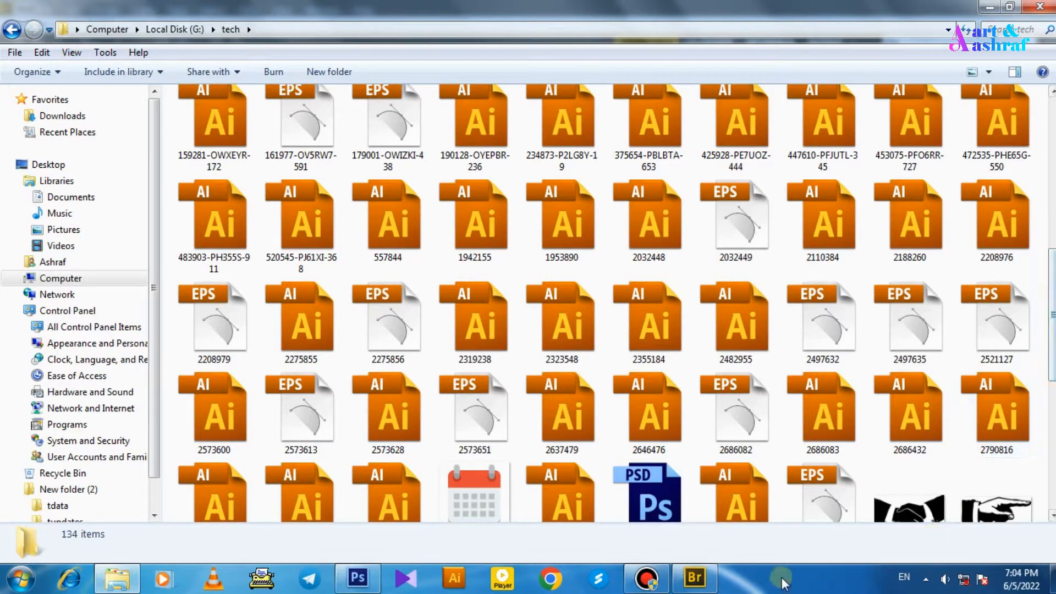
Return to Adobe Bridge and browse the artwork thumbnails of the same tech folder for comparison
left_click(703, 590)
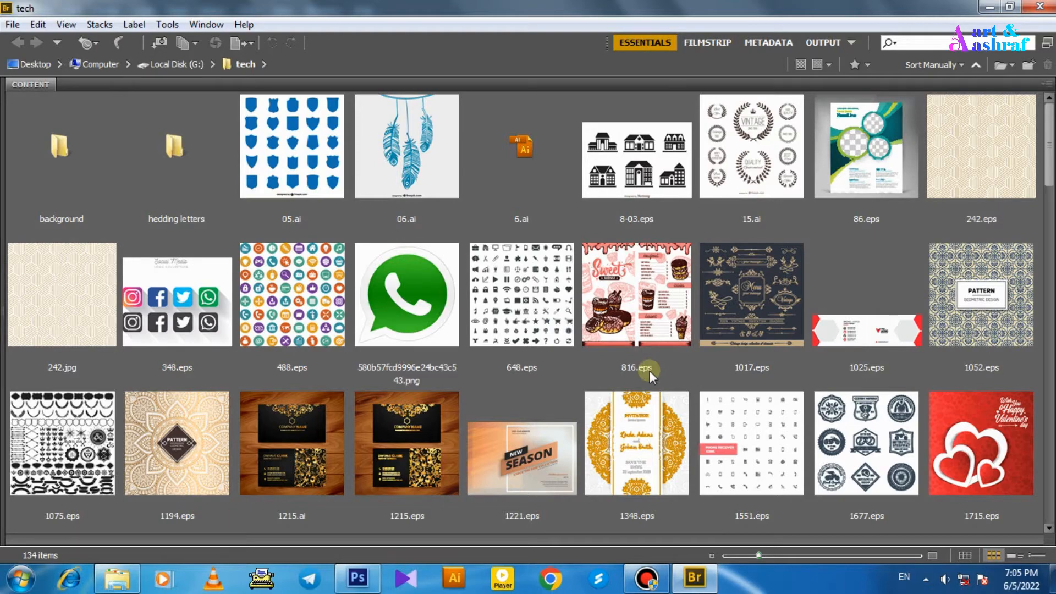
left_click_drag(1049, 148, 1052, 292)
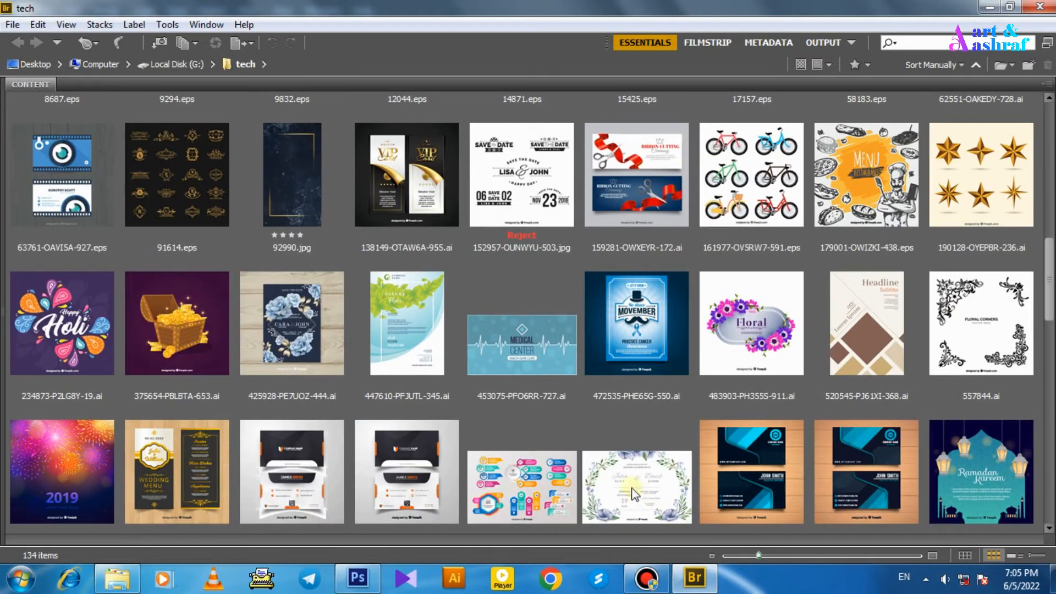
left_click_drag(1050, 278, 1016, 275)
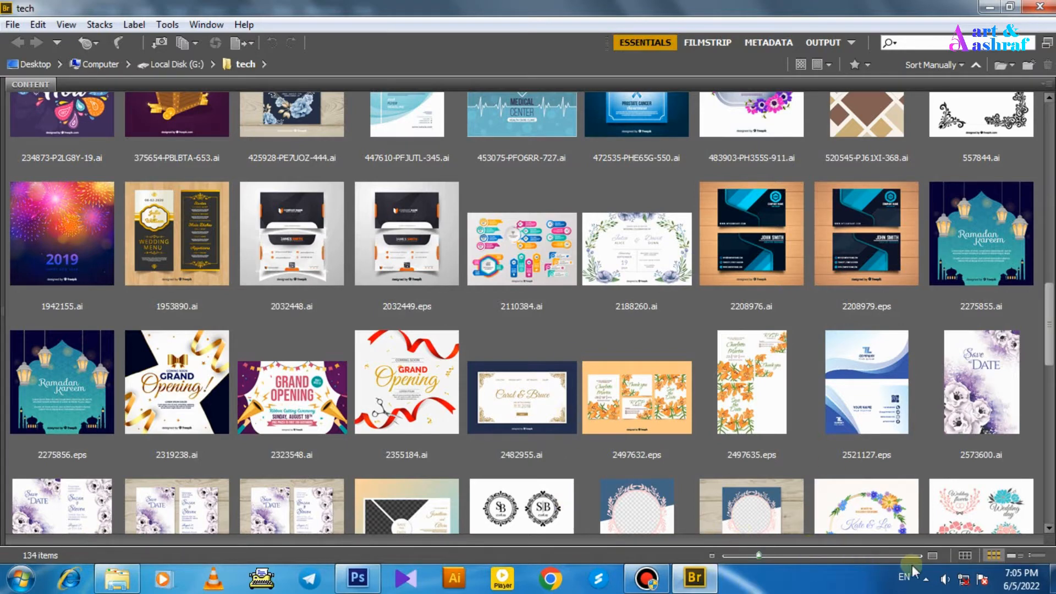
Try larger and smaller content thumbnails, leave them one step larger, and toggle the thumbnail grid lock on and off
left_click(931, 556)
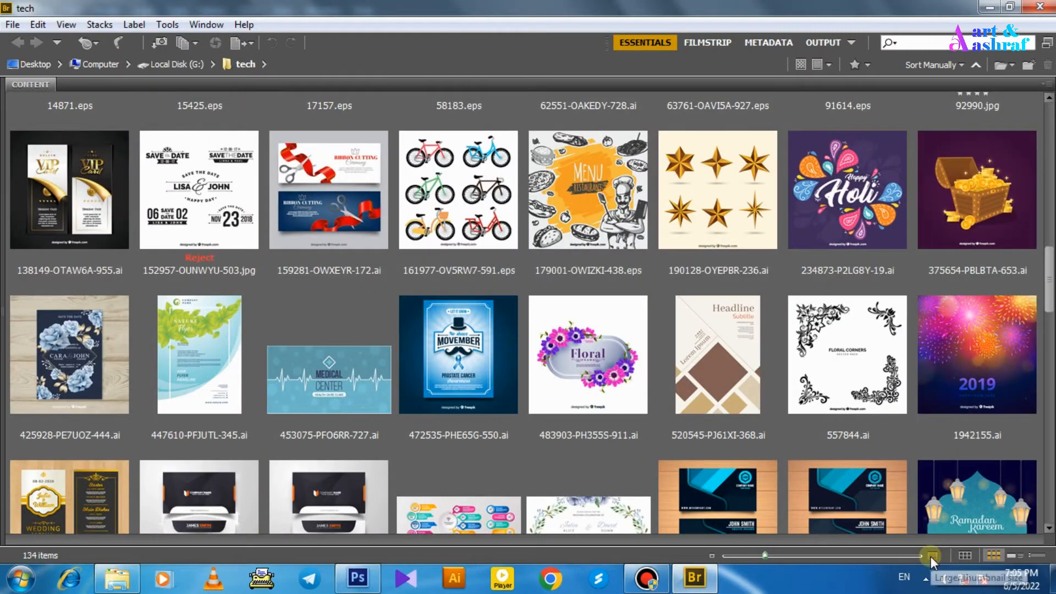
left_click(932, 556)
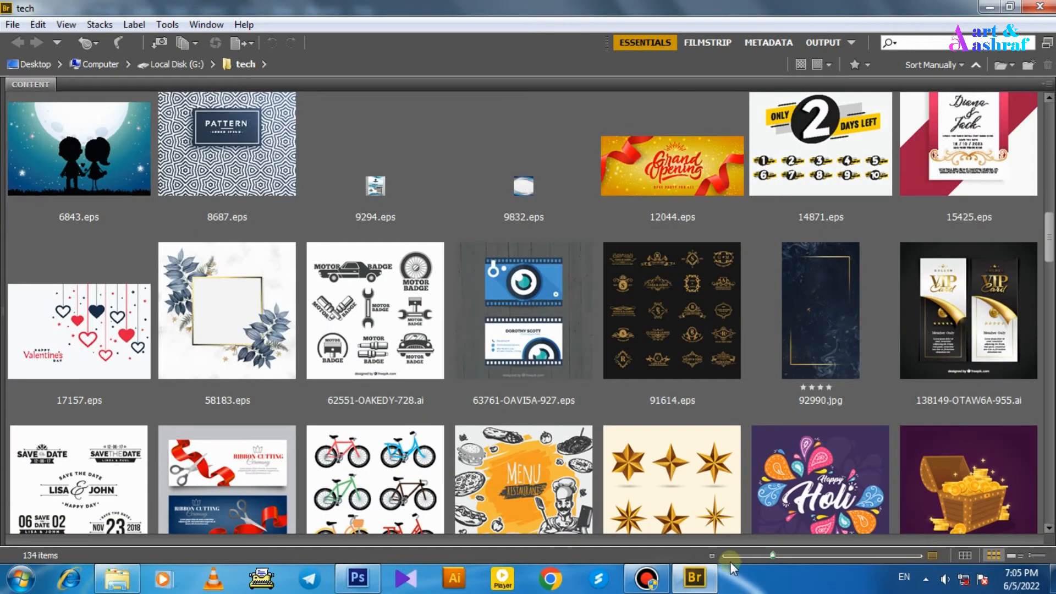
left_click(711, 556)
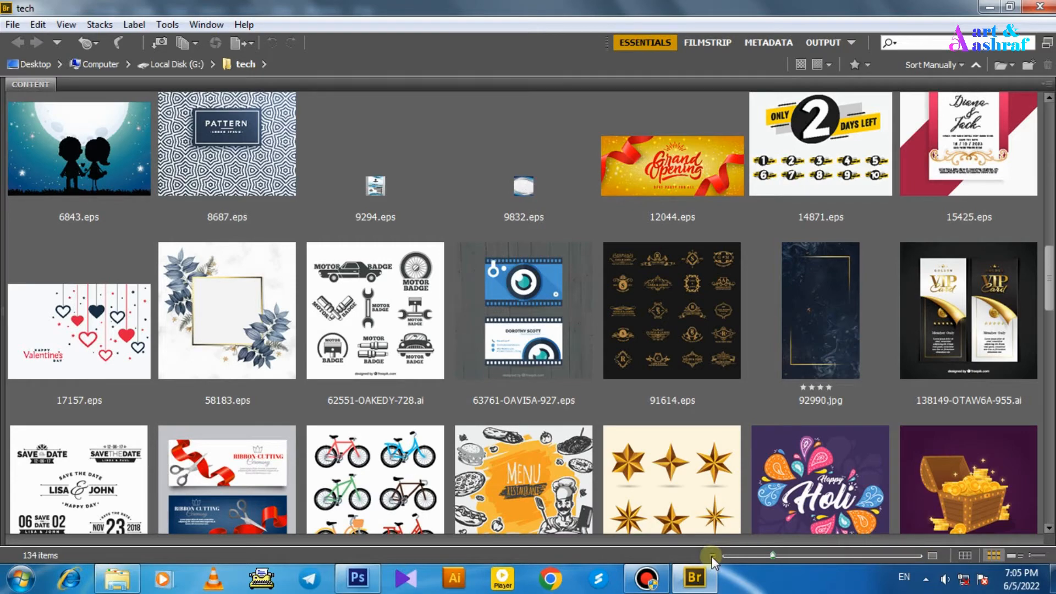
left_click(712, 556)
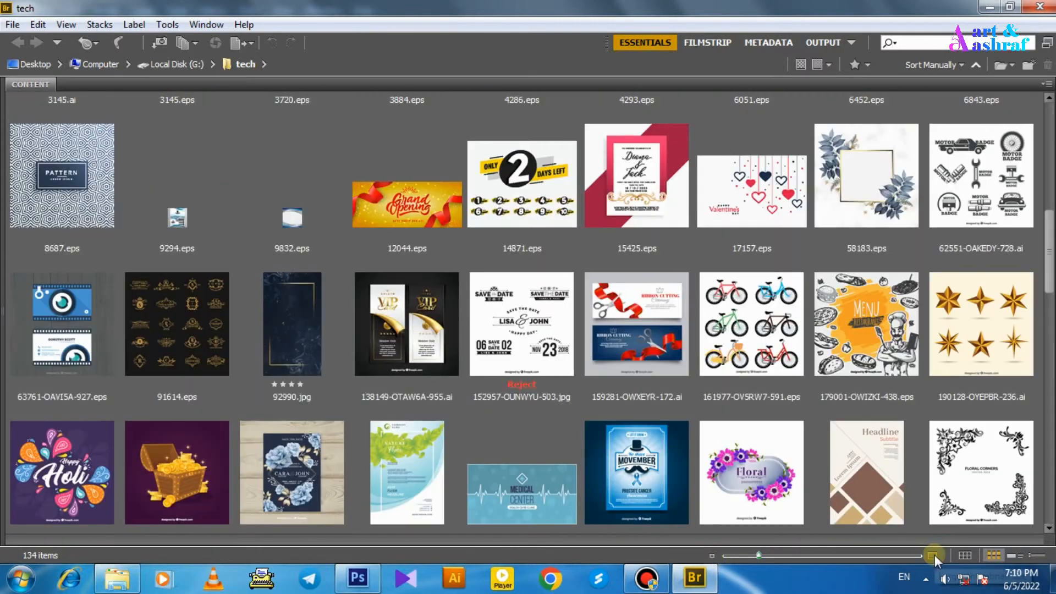
left_click(937, 555)
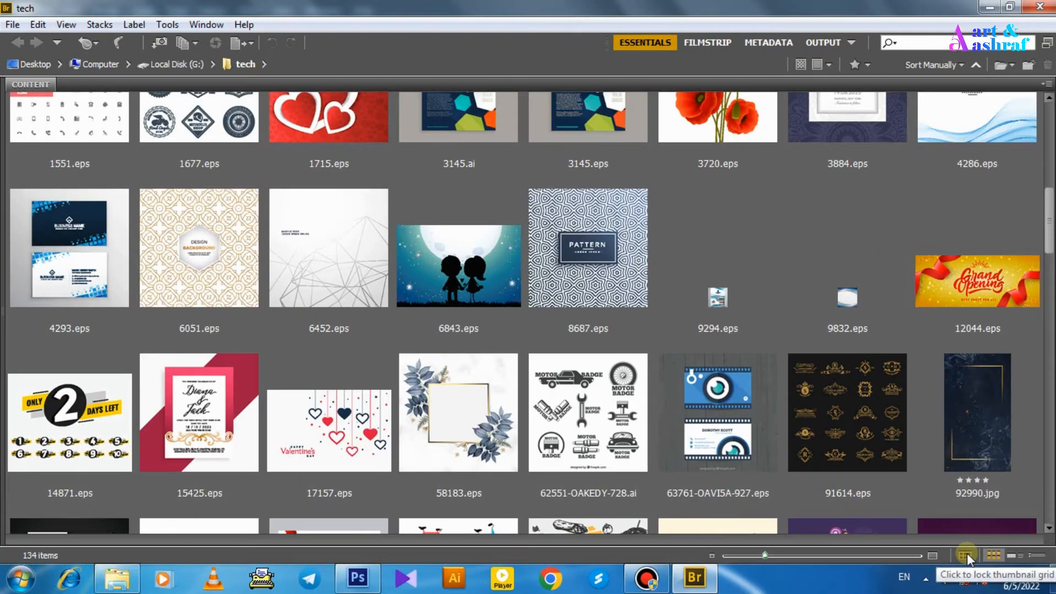
left_click(967, 553)
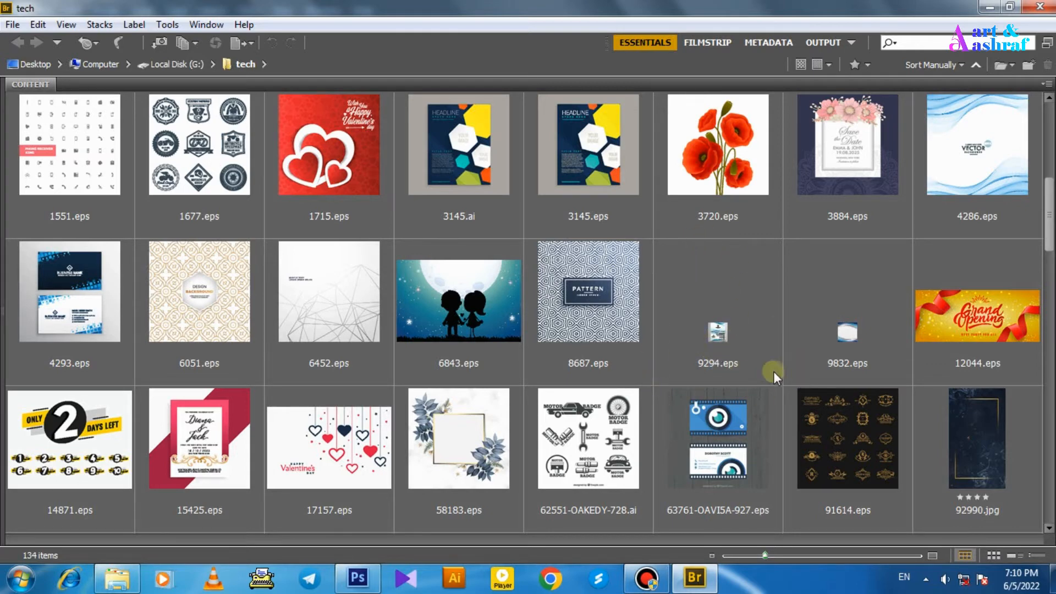
left_click(993, 555)
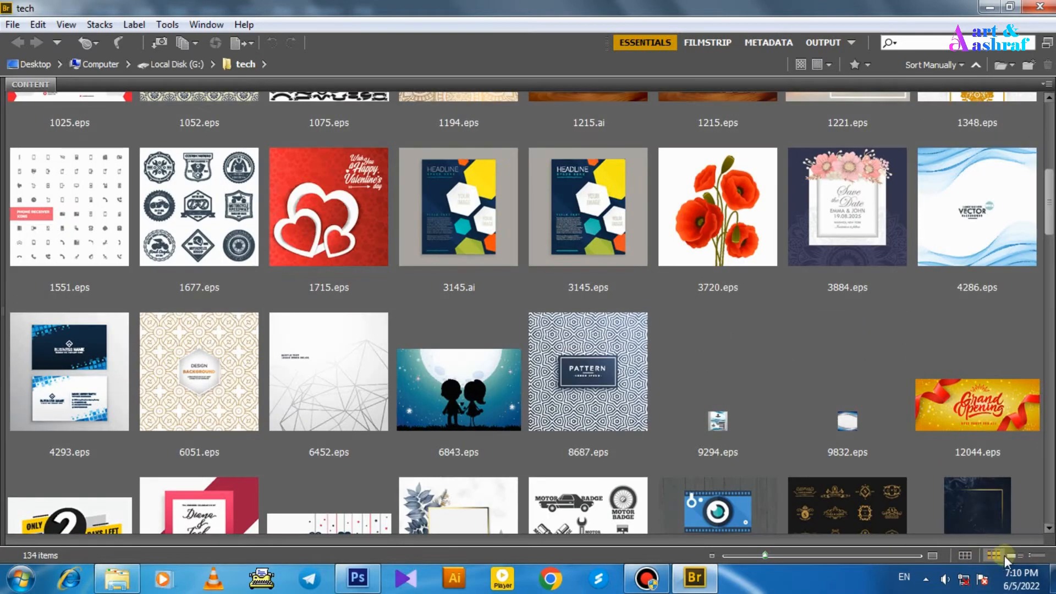
View 348.eps in the Filmstrip and Metadata workspaces, check the list of other workspaces, and return to Essentials
left_click(714, 43)
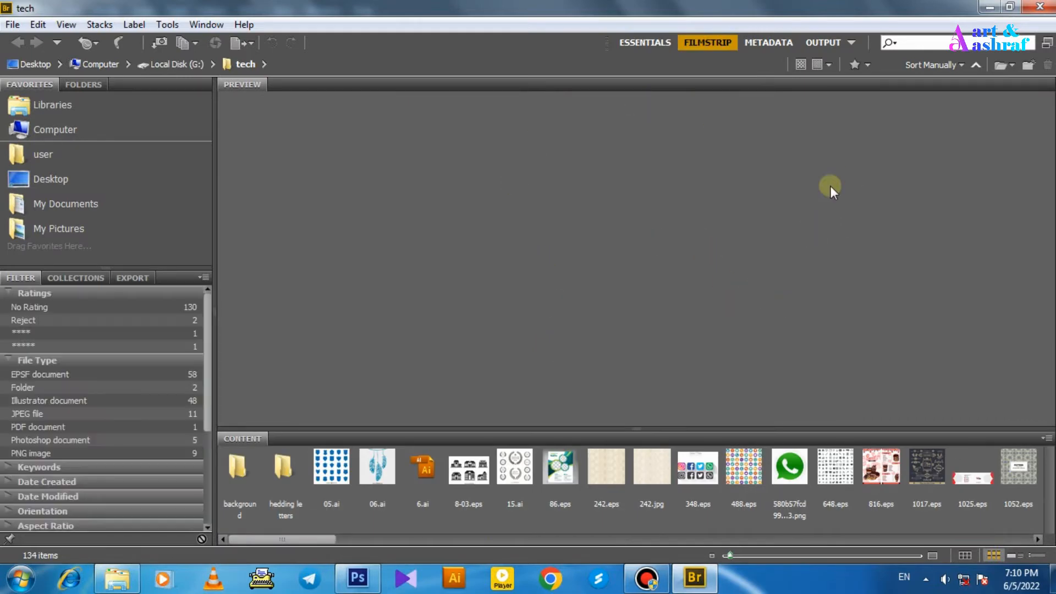
left_click(699, 469)
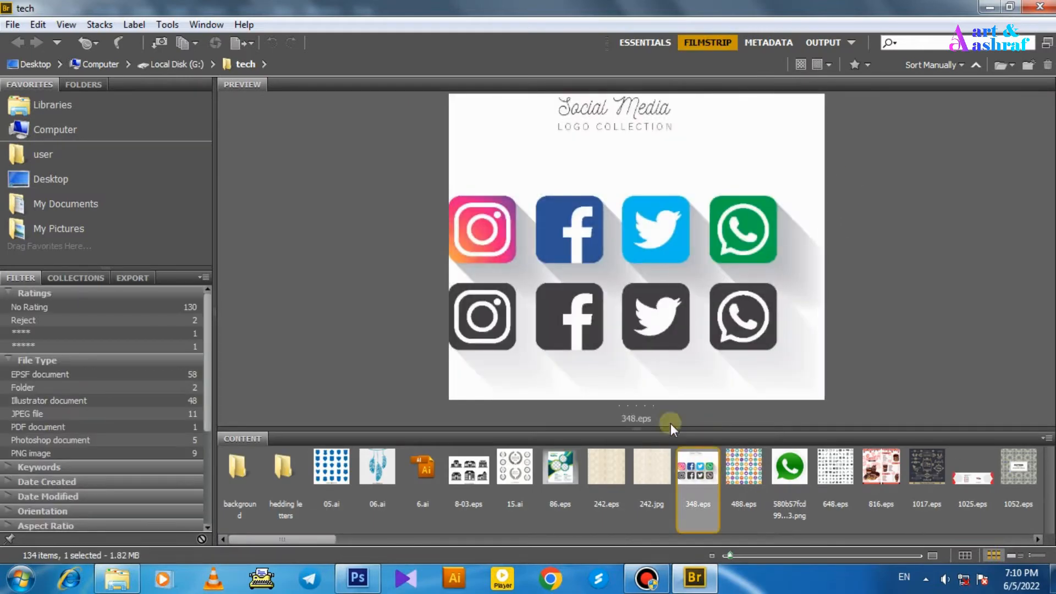
left_click(777, 44)
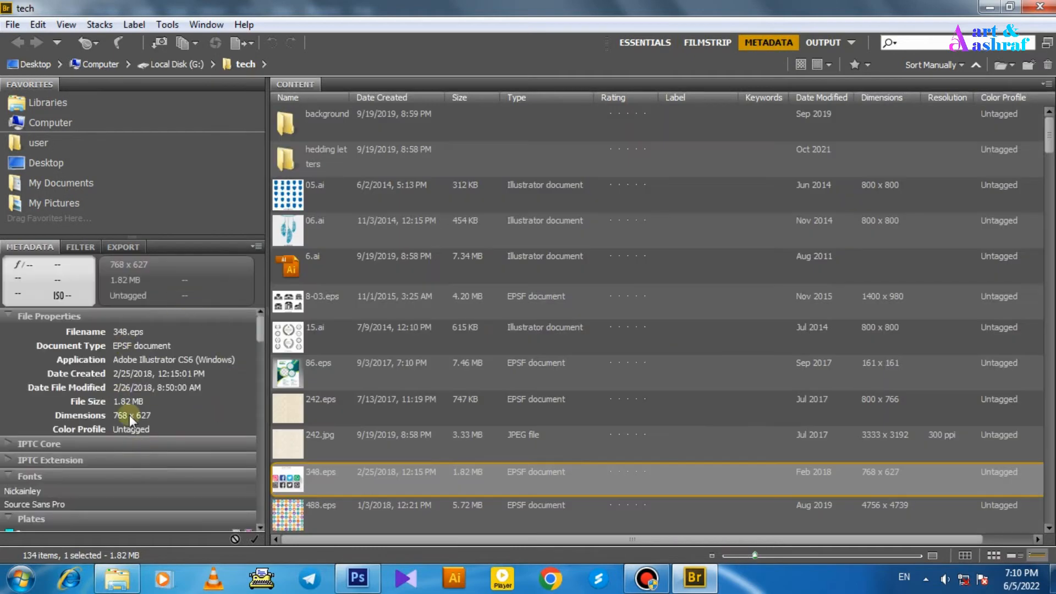
left_click(851, 43)
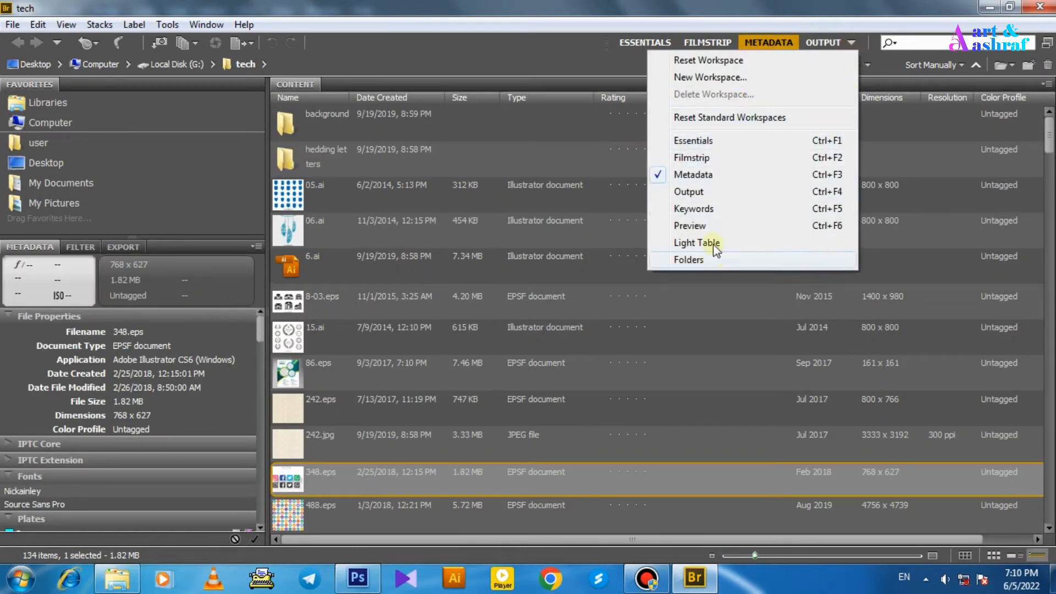
left_click(633, 42)
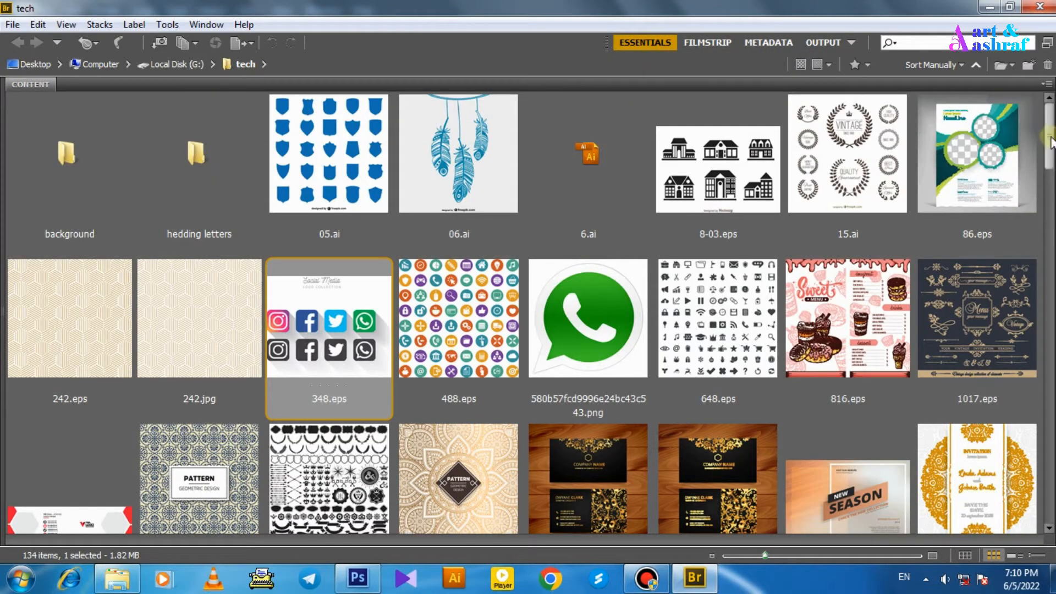
Preview the 488.eps icon set in full screen and close the preview
scroll(1047, 140, "down", 1)
scroll(1047, 140, "up", 1)
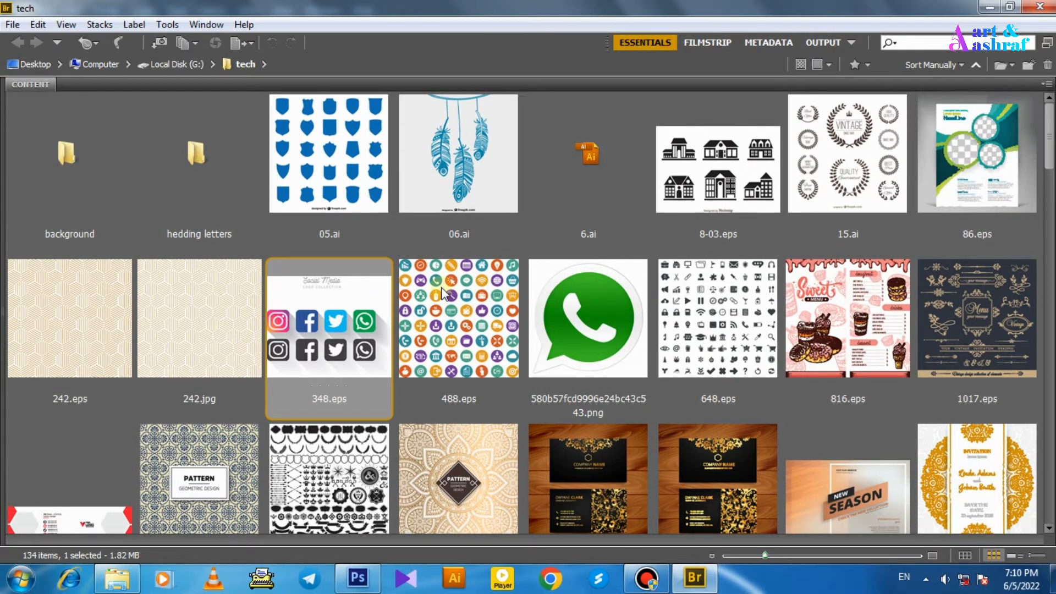
left_click(444, 306)
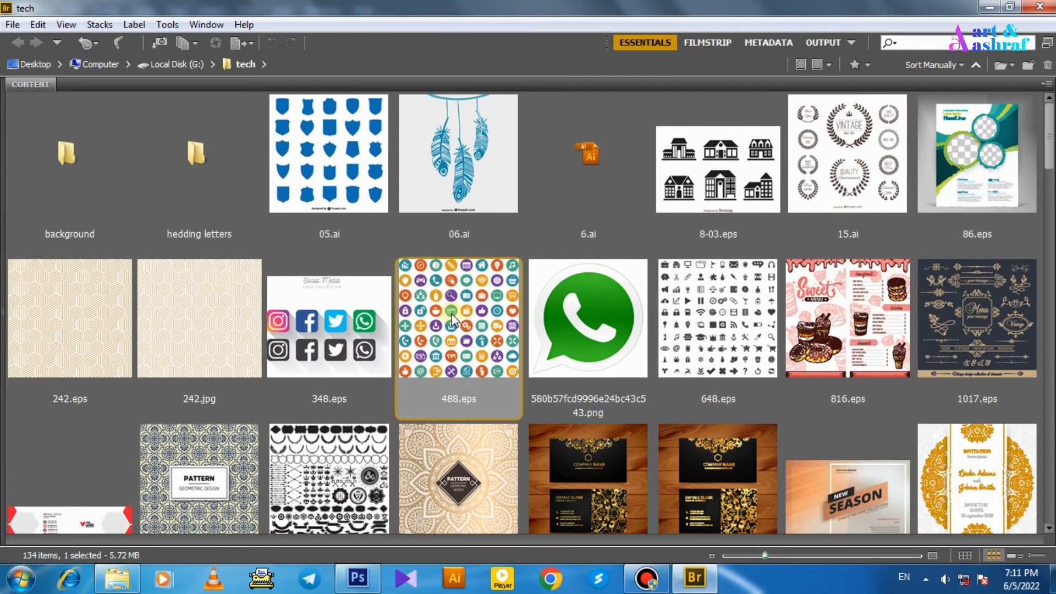
key("space")
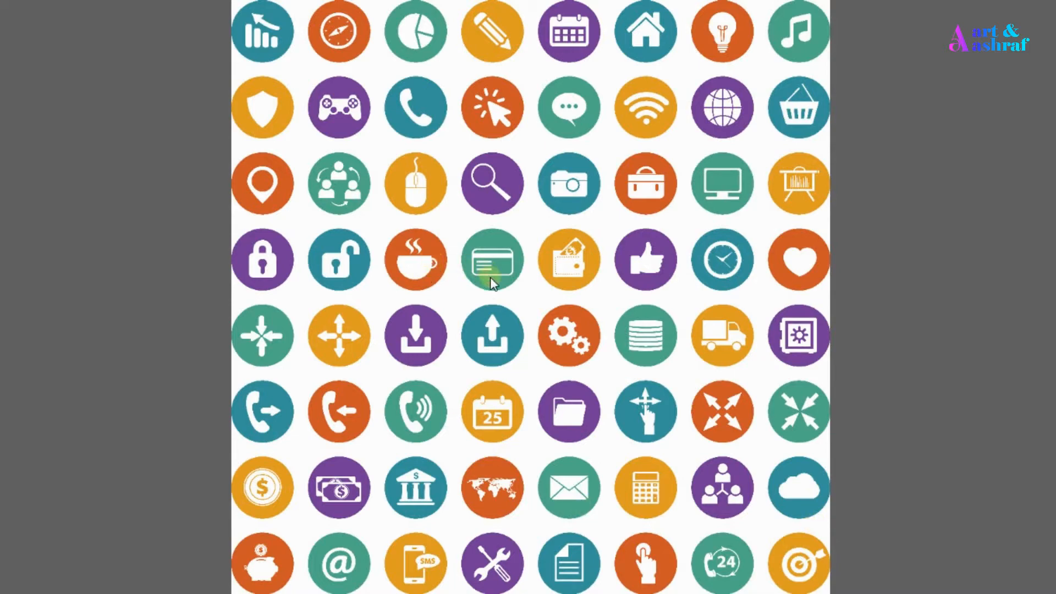
key("space")
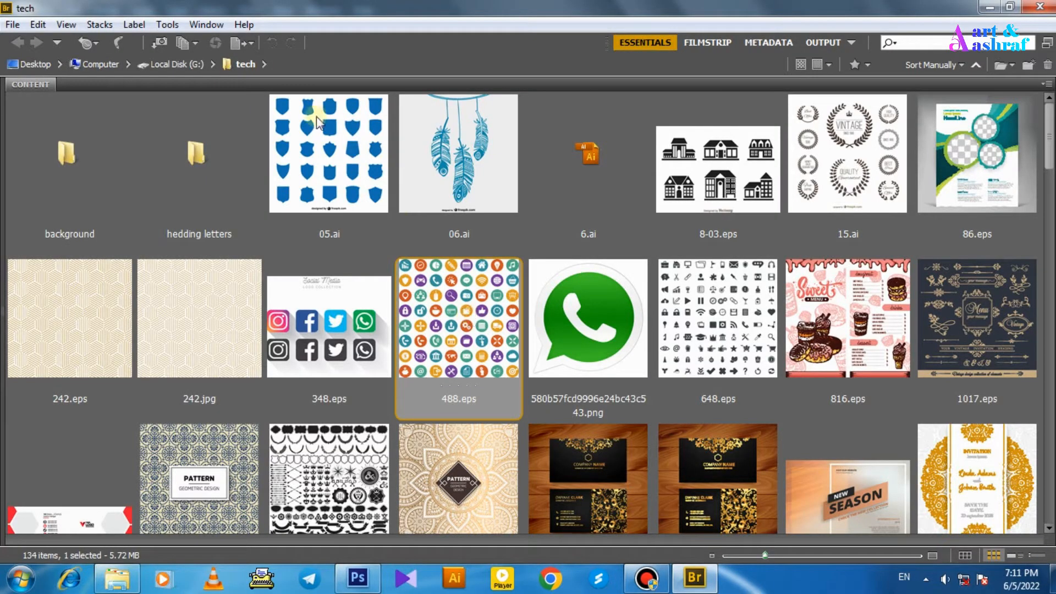
Open folder 1 inside hedding letters and look through its PSD lettering thumbnails
left_click(329, 148)
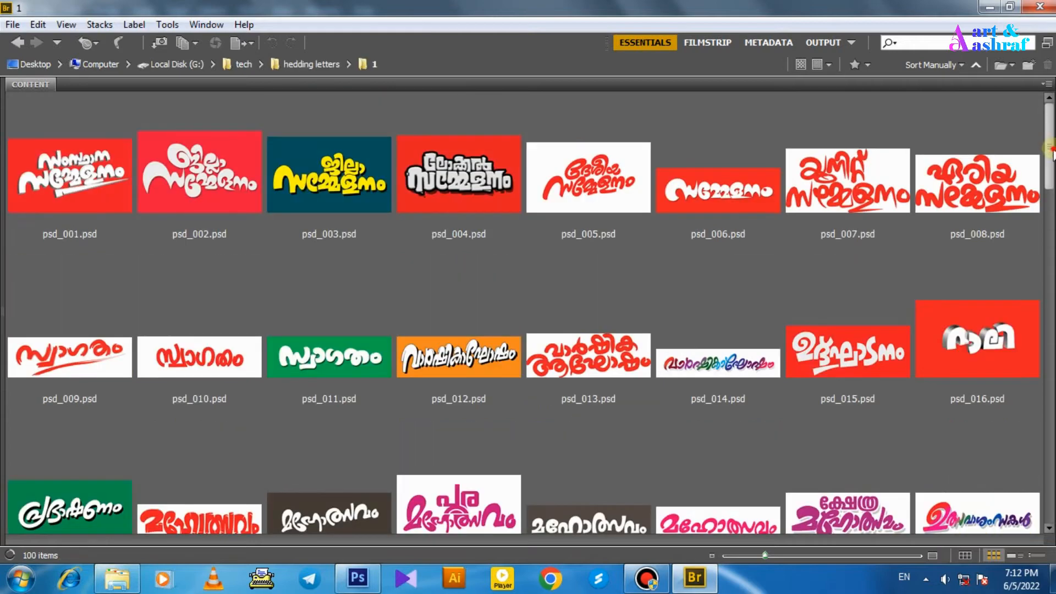
scroll(1049, 171, "down", 3)
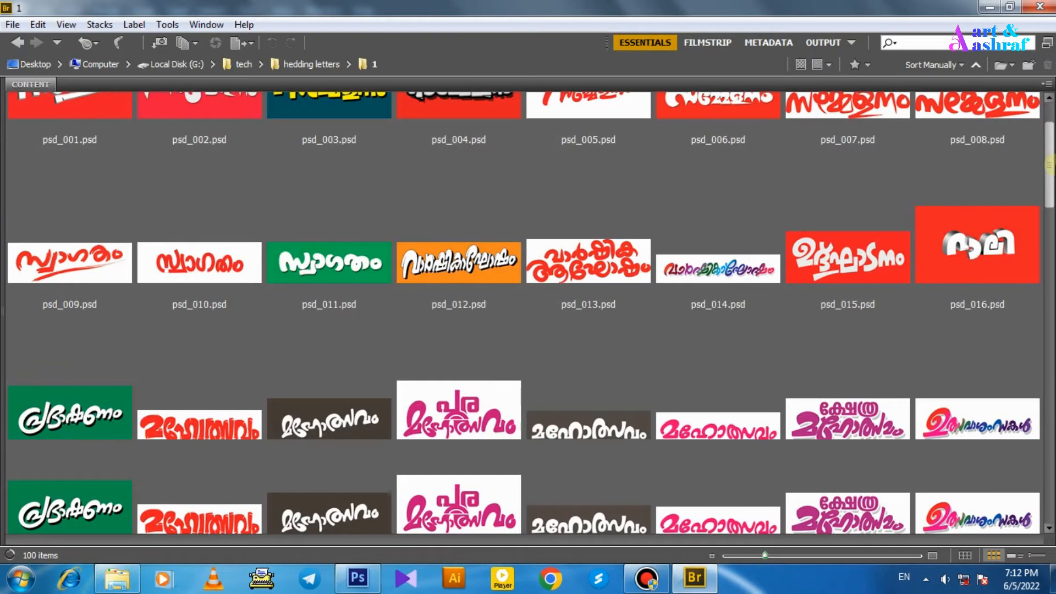
scroll(1050, 170, "down", 3)
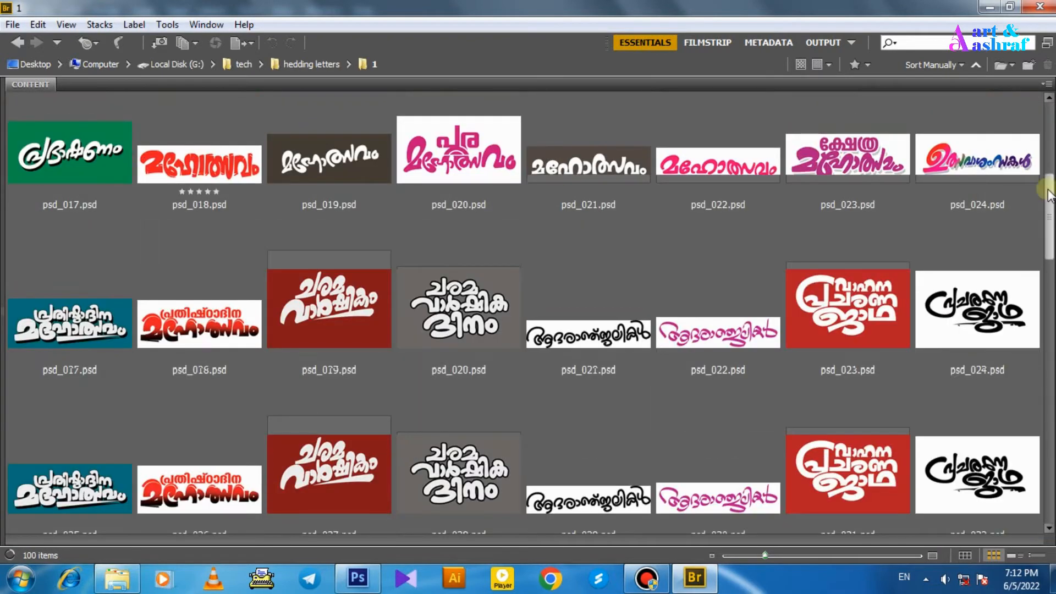
scroll(1049, 165, "up", 2)
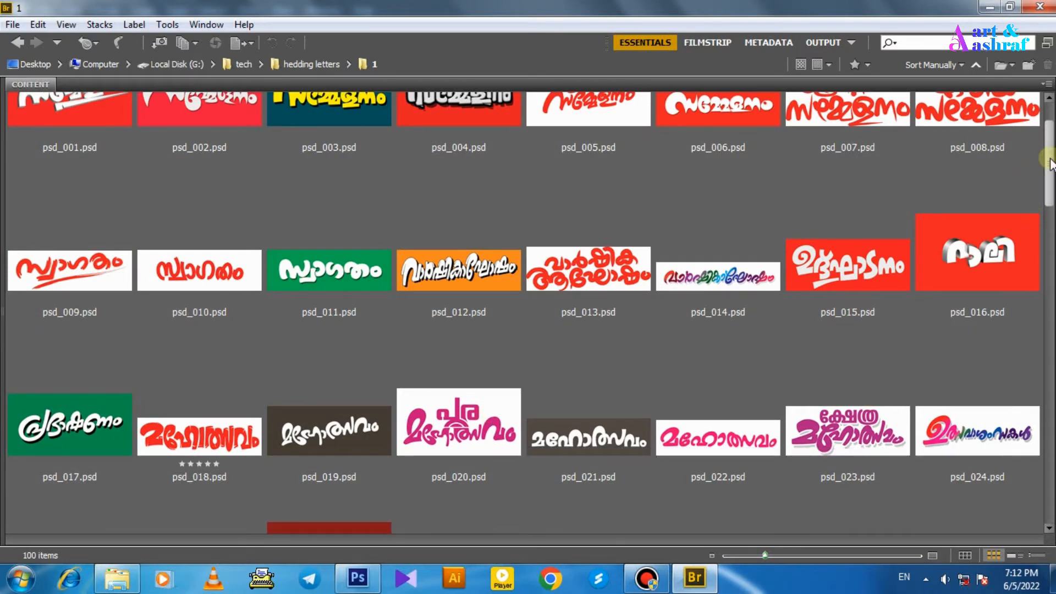
left_click_drag(1051, 172, 1050, 348)
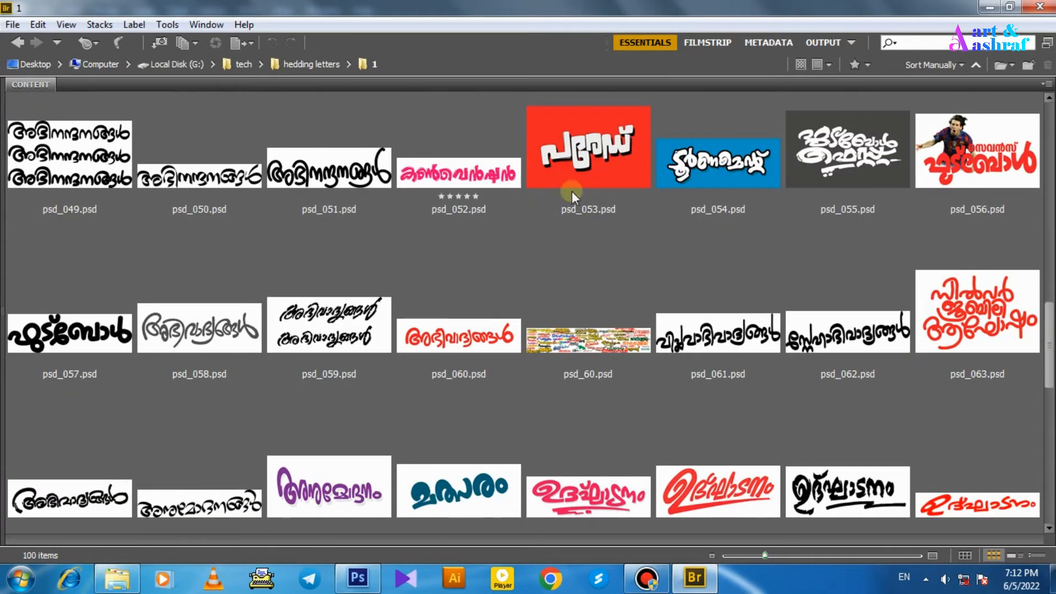
Preview psd_053.psd in full screen and return to the folder's thumbnails
left_click(588, 155)
double_click(588, 155)
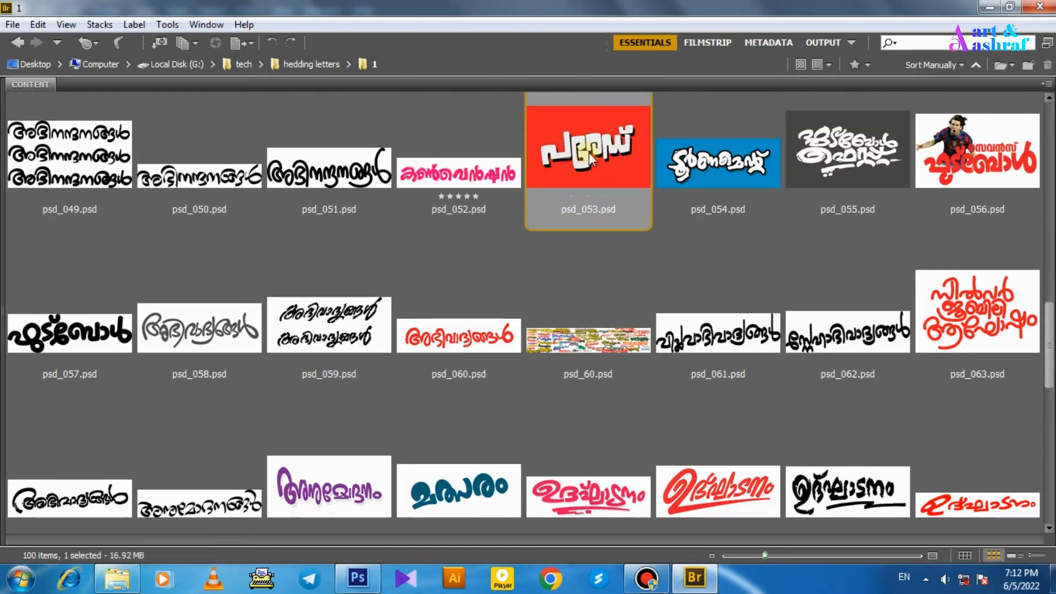
key("space")
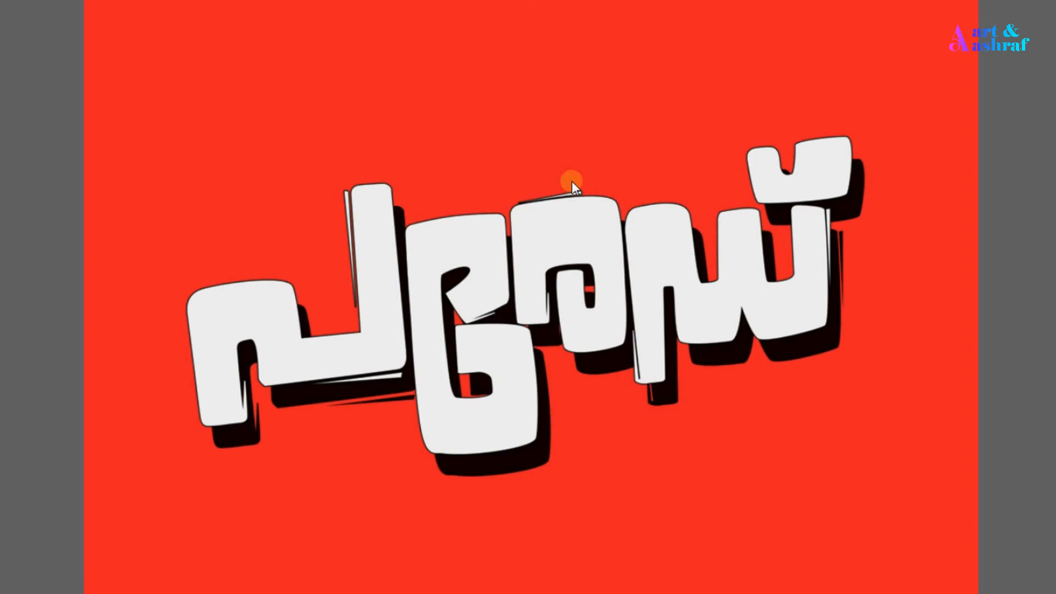
key("space")
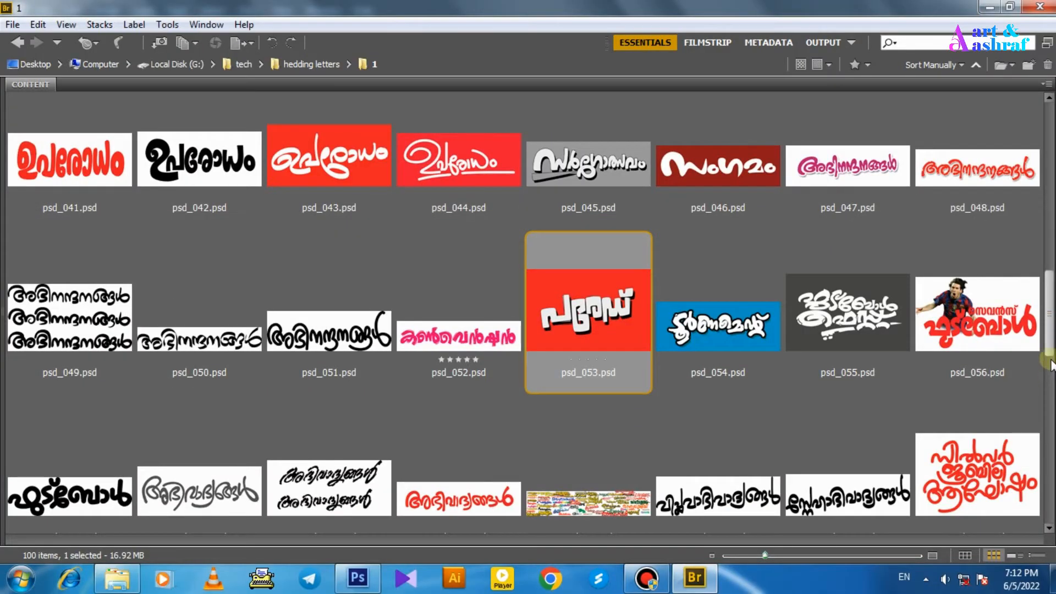
Return to the start of the lettering thumbnails and navigate up to the Computer location
left_click_drag(1052, 313, 1051, 113)
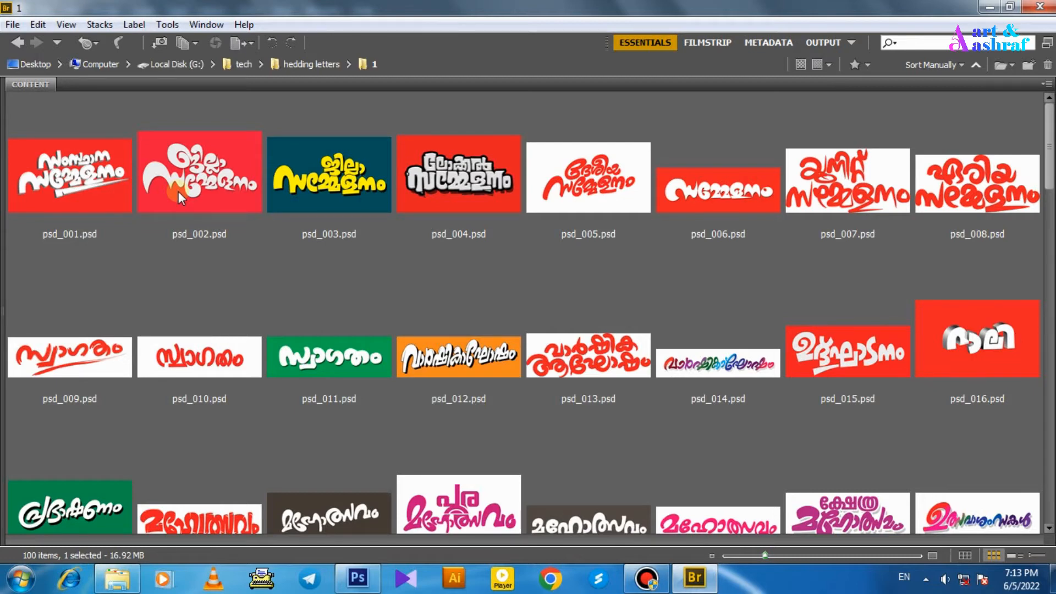
left_click(100, 64)
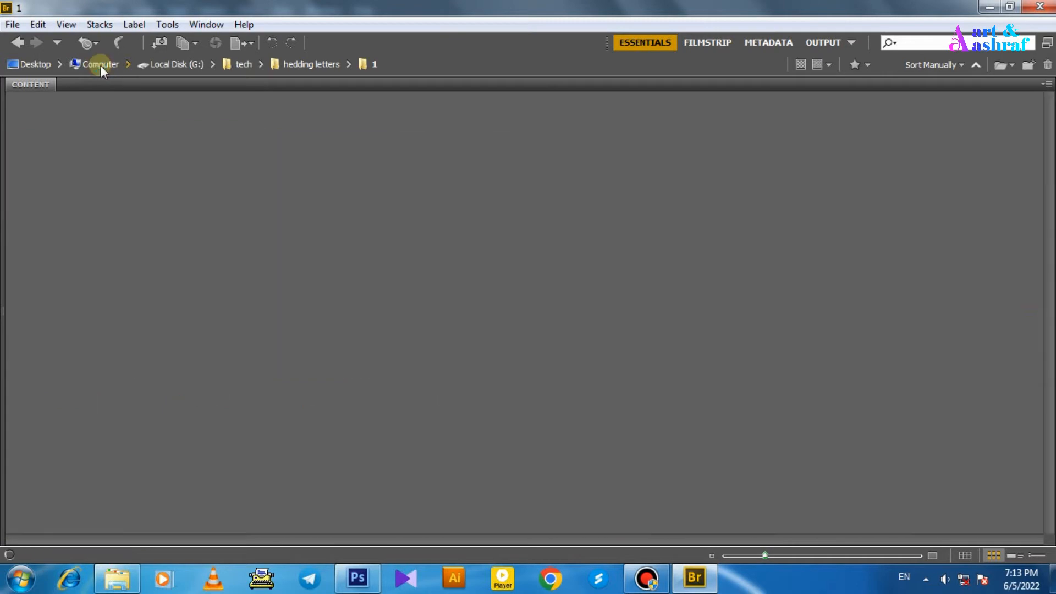
Open the munnar tour programme 28.12.2016 to 29.12.2016 folder under Picture > My photos on Local Disk (E:)
left_click(330, 205)
left_click(354, 323)
left_click(349, 151)
double_click(349, 152)
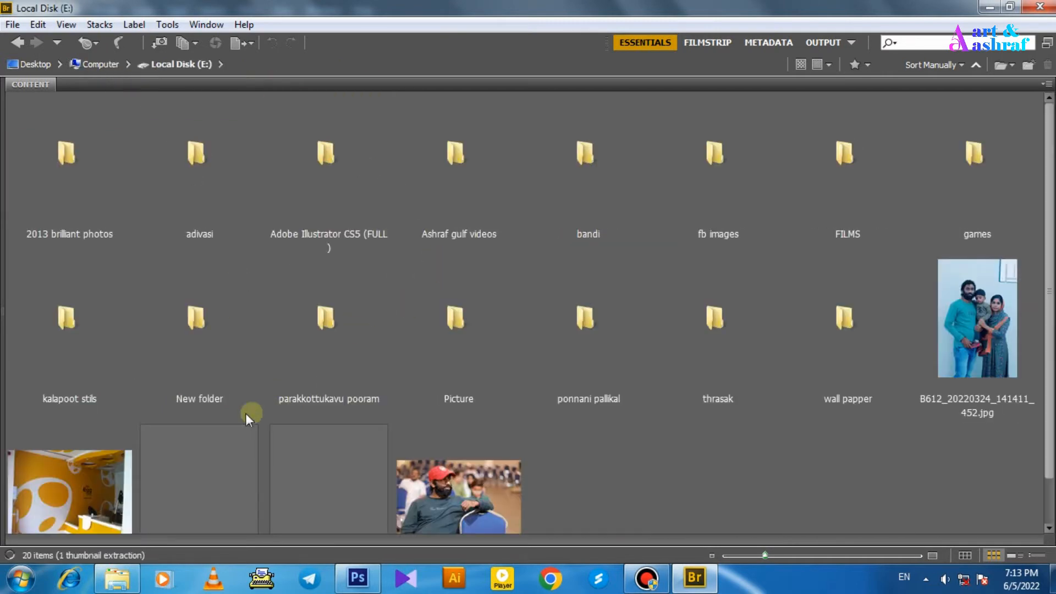
double_click(459, 352)
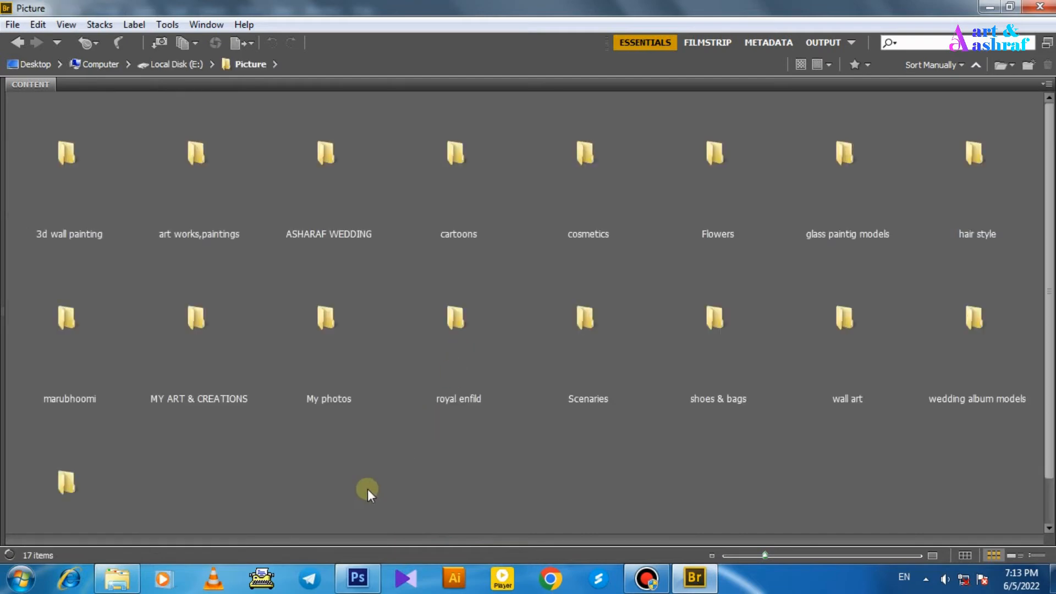
double_click(345, 326)
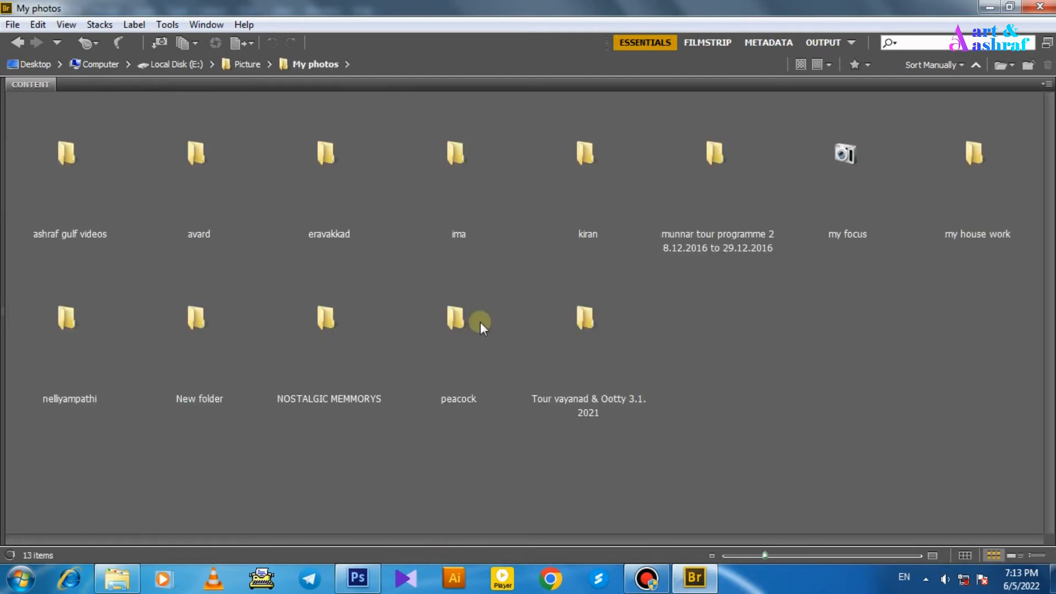
double_click(709, 162)
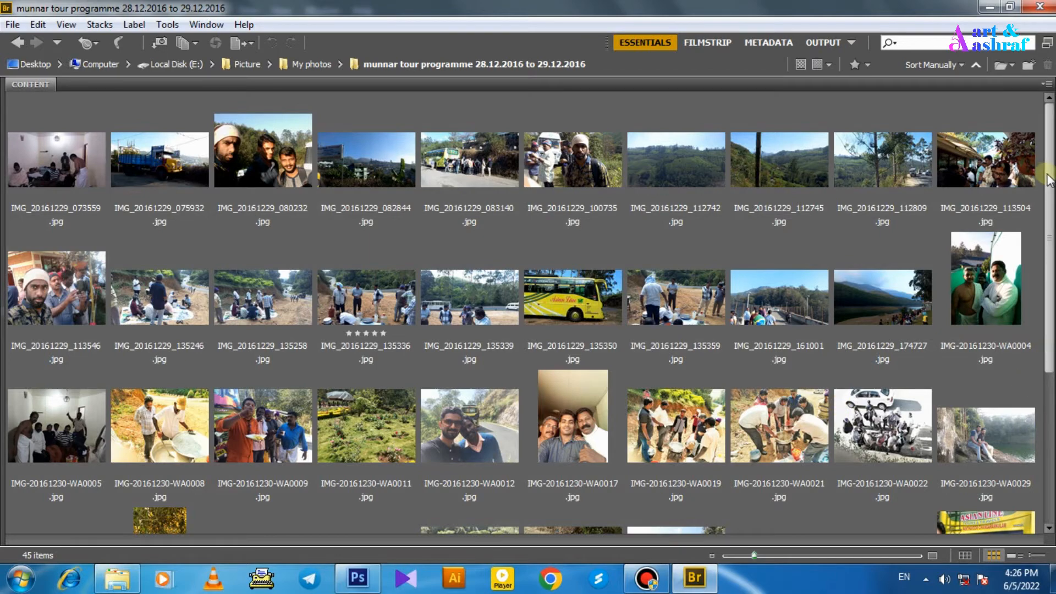
Apply the Select label to the photo IMG_20161229_135339.jpg
mouse_move(1050, 181)
left_mouse_down()
mouse_move(1050, 212)
mouse_move(1051, 187)
left_mouse_up()
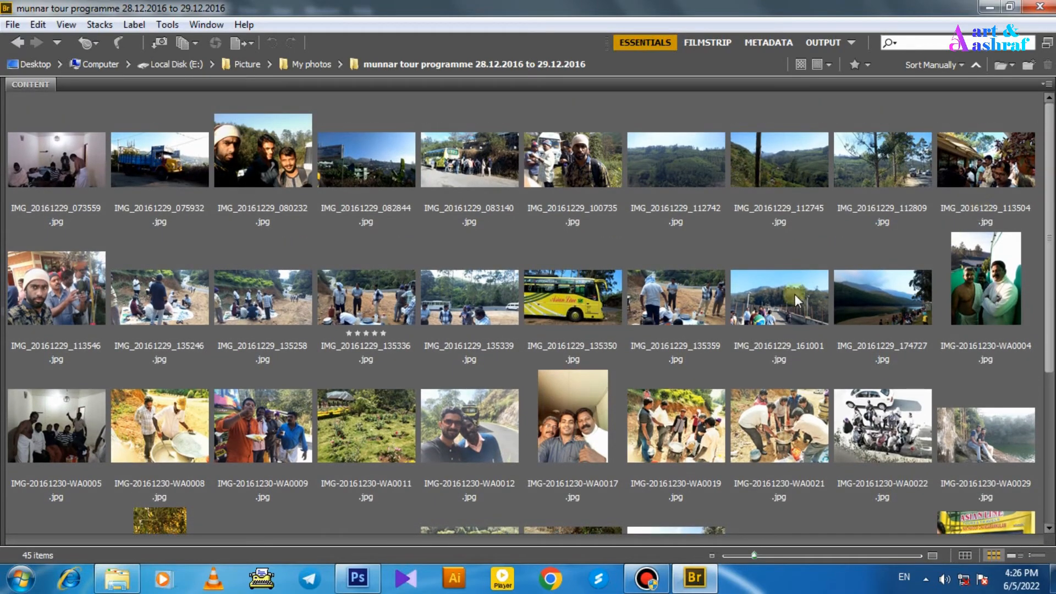
left_click(457, 181)
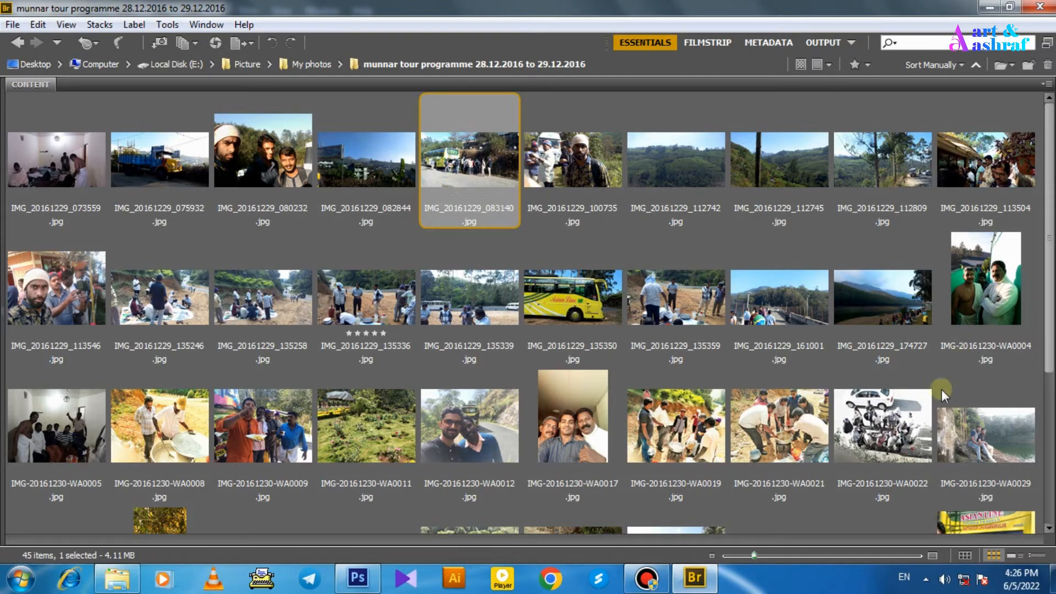
left_click(374, 312)
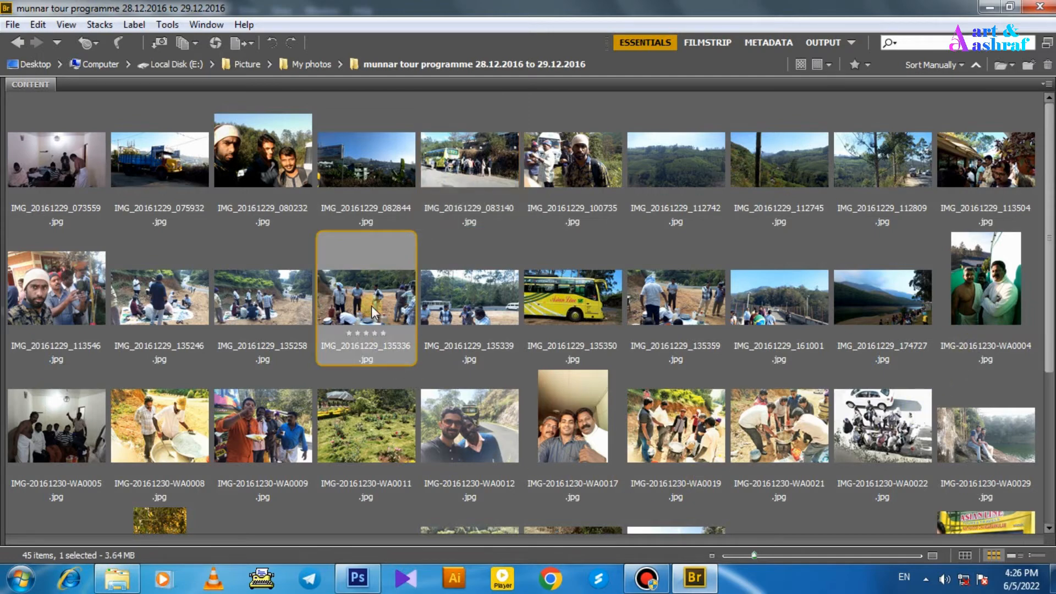
left_click(572, 296)
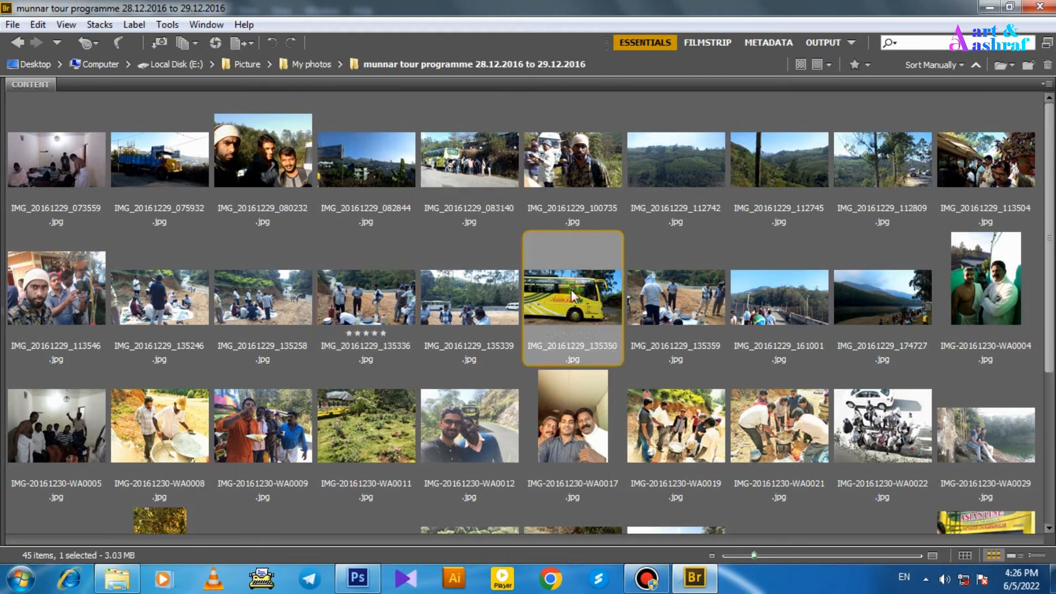
left_click(485, 297)
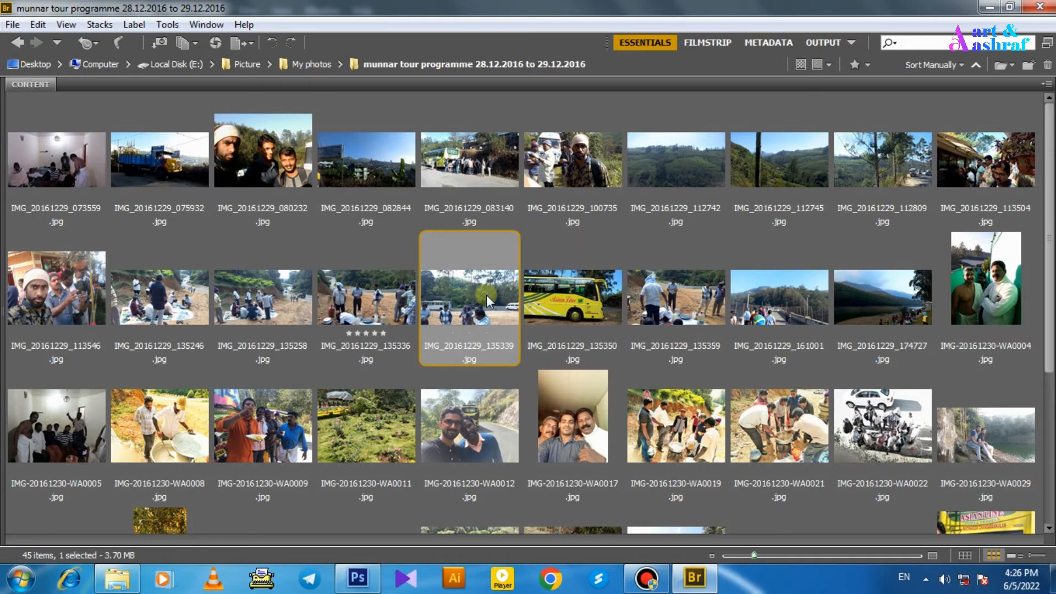
right_click(486, 295)
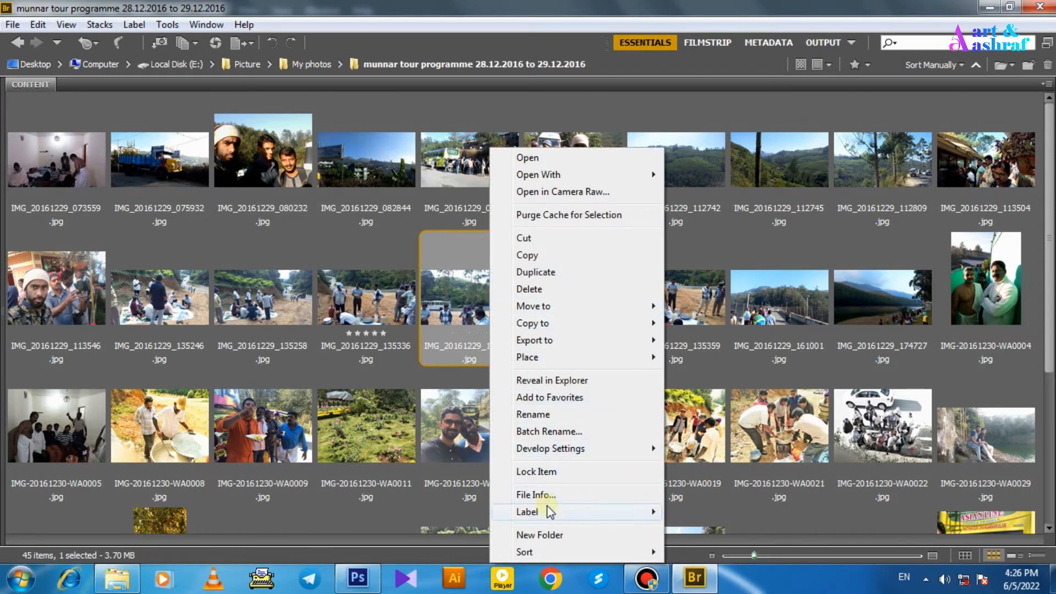
mouse_move(548, 510)
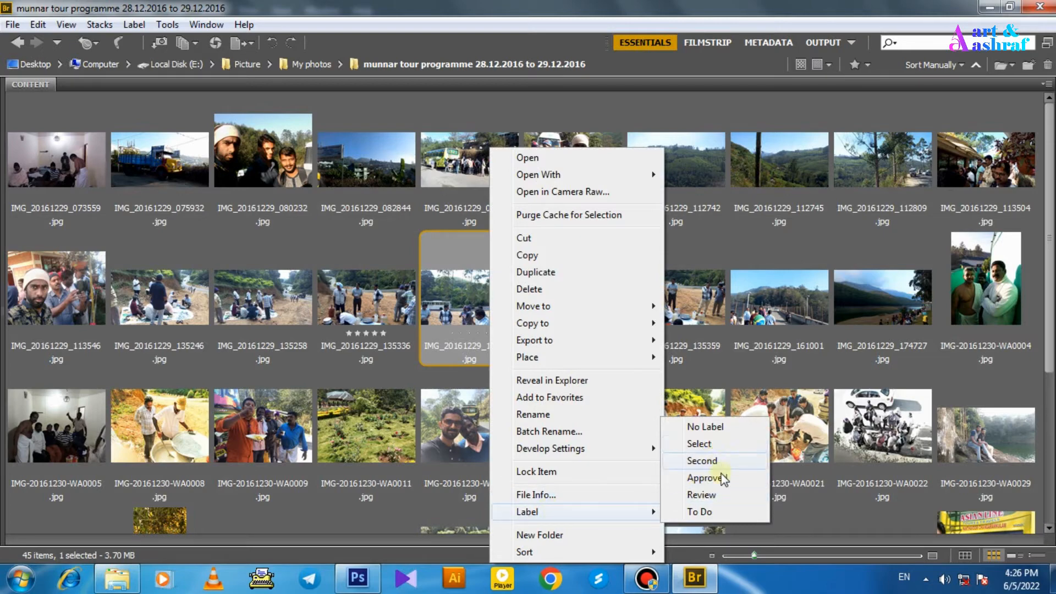
left_click(715, 445)
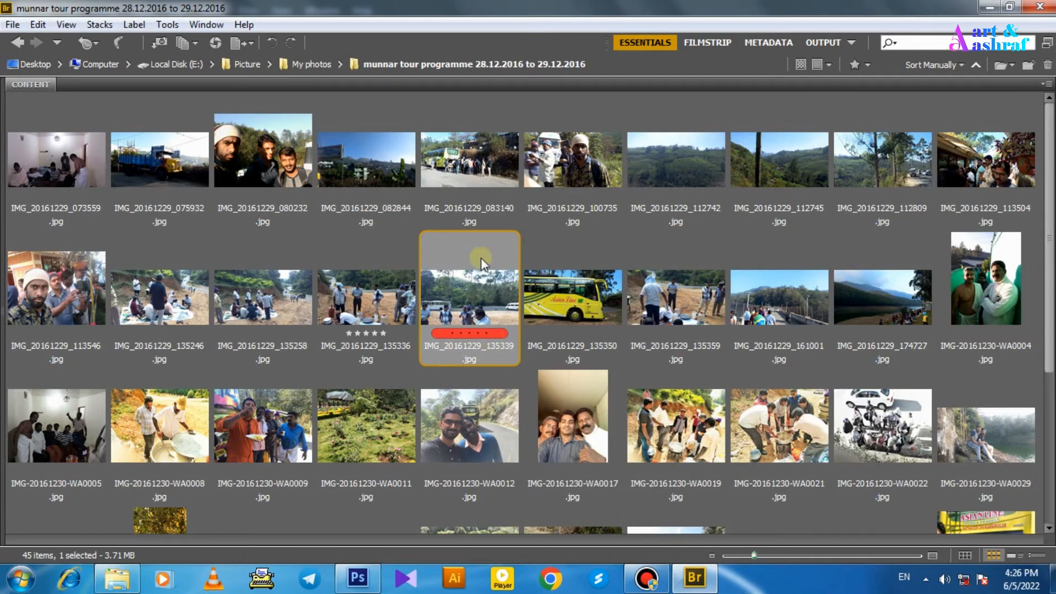
Apply the Select label to the tree landscape photo IMG_20161229_112809.jpg
left_click(878, 187)
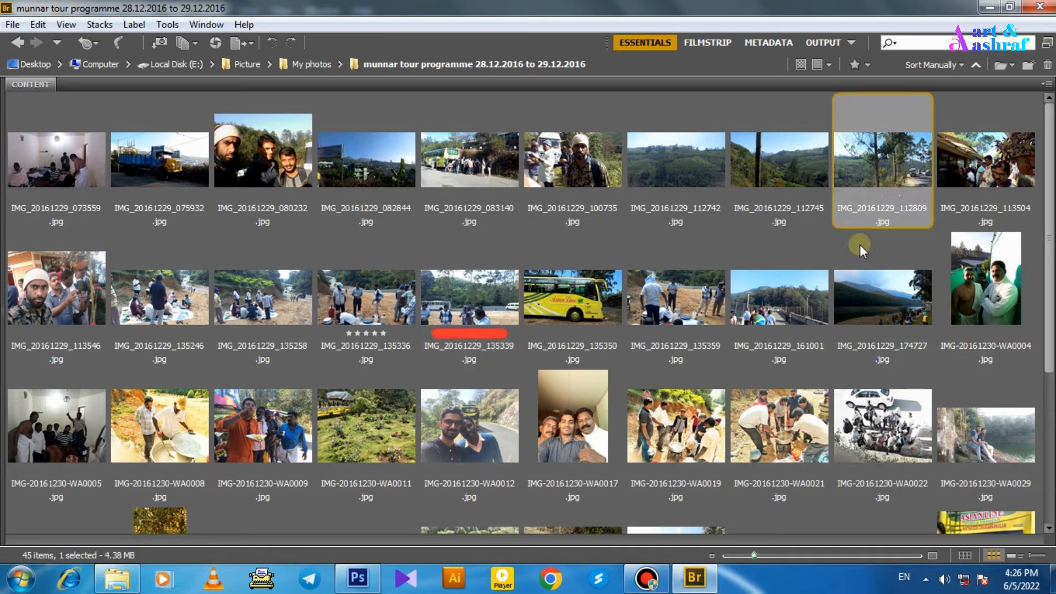
right_click(869, 440)
mouse_move(918, 513)
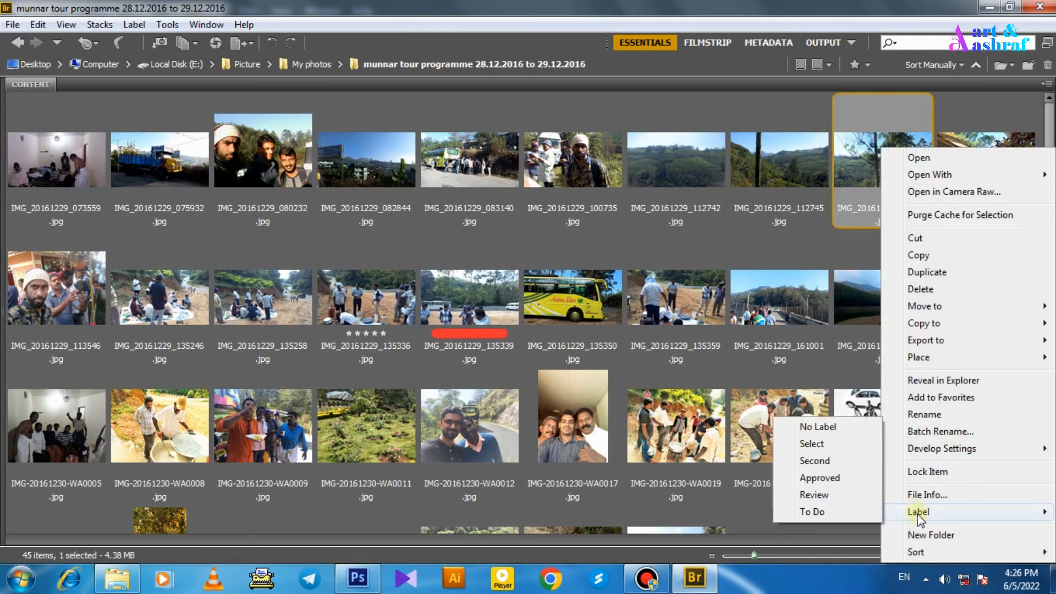
left_click(812, 444)
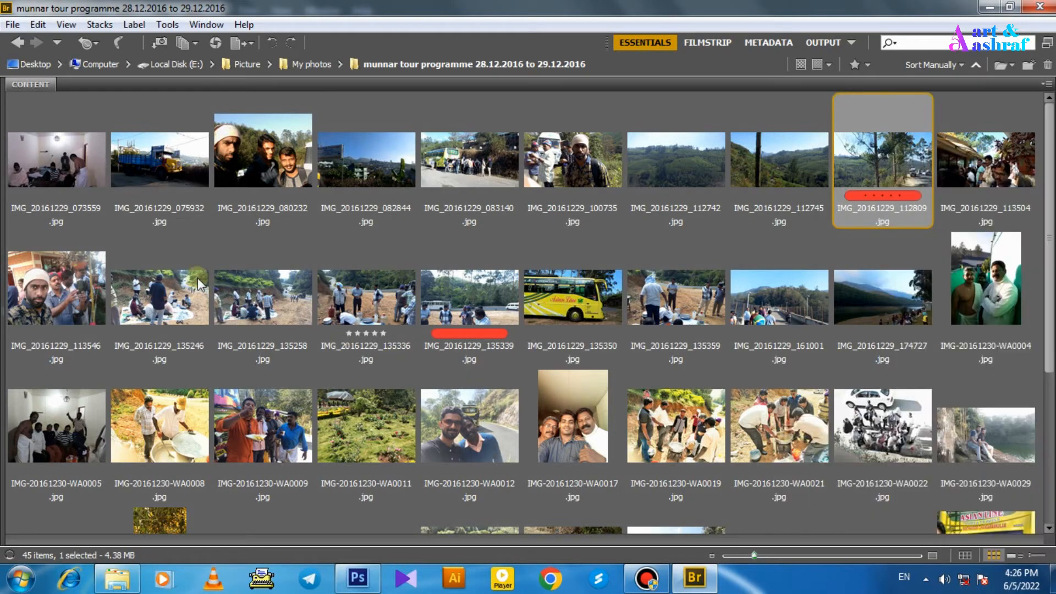
Apply the Second label to the blue truck photo IMG_20161229_075932.jpg
left_click(154, 171)
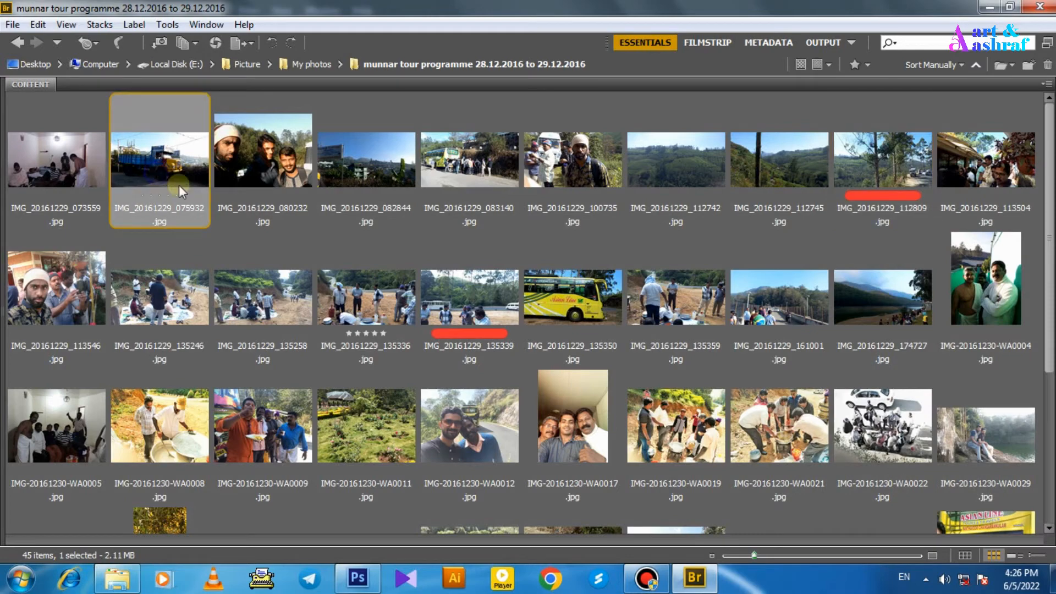
right_click(160, 176)
mouse_move(231, 514)
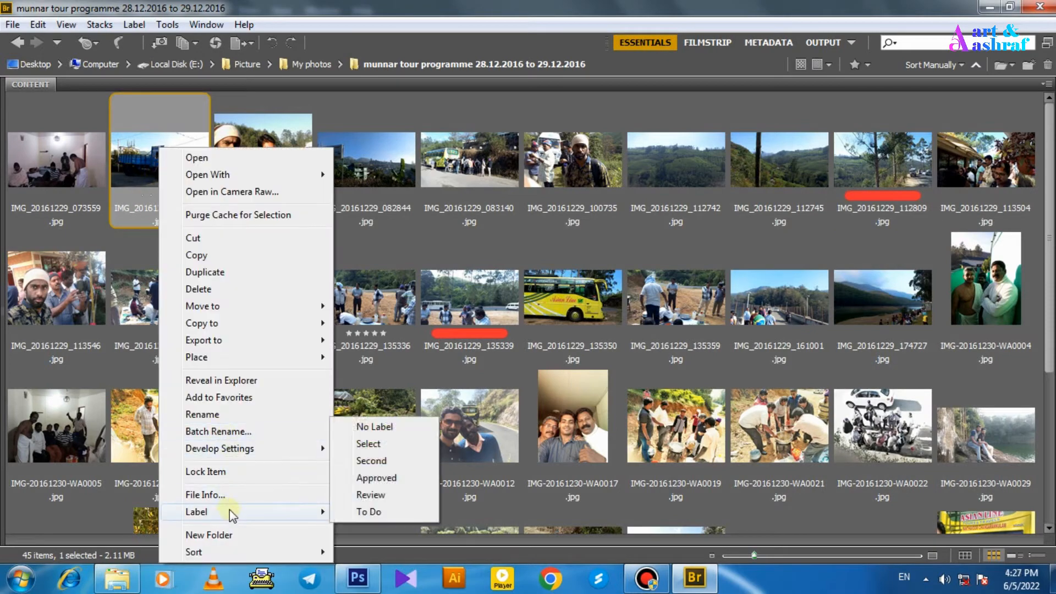
left_click(385, 462)
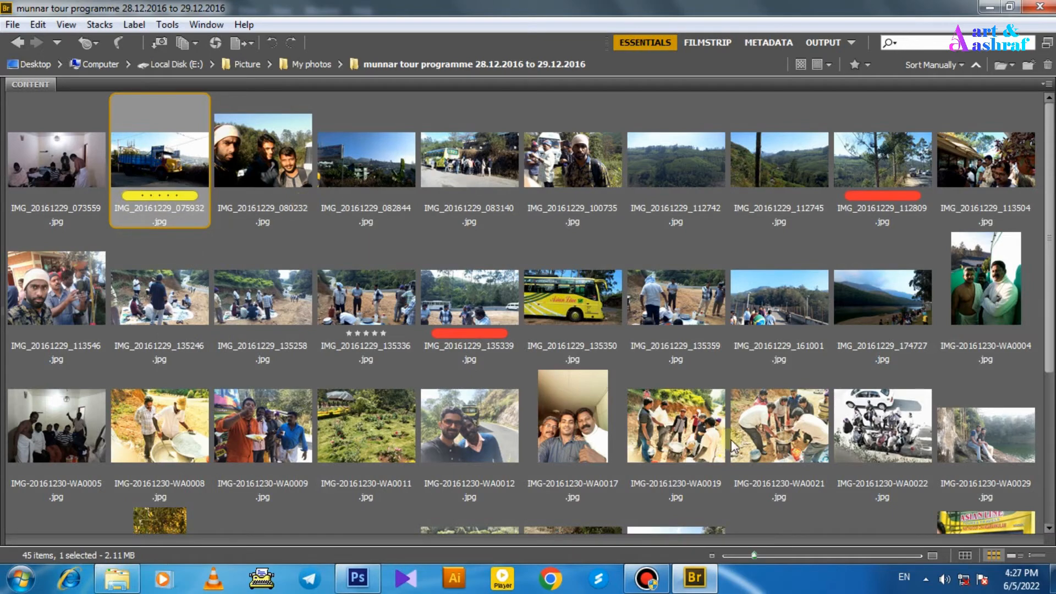
Apply the Approved label to the photo IMG-20161230-WA0021.jpg
left_click(803, 443)
right_click(804, 442)
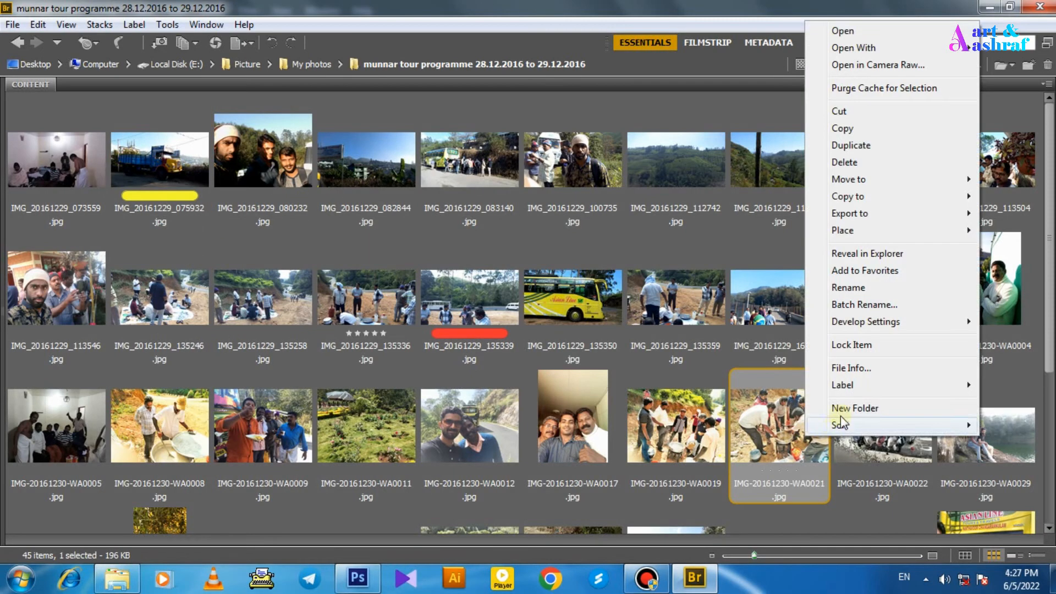
mouse_move(854, 387)
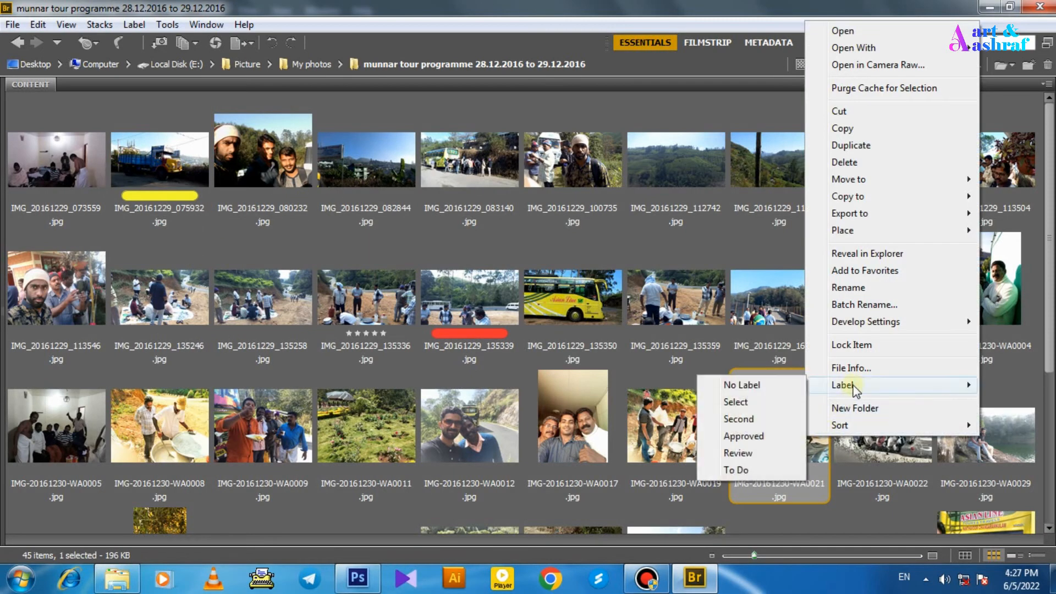
left_click(787, 436)
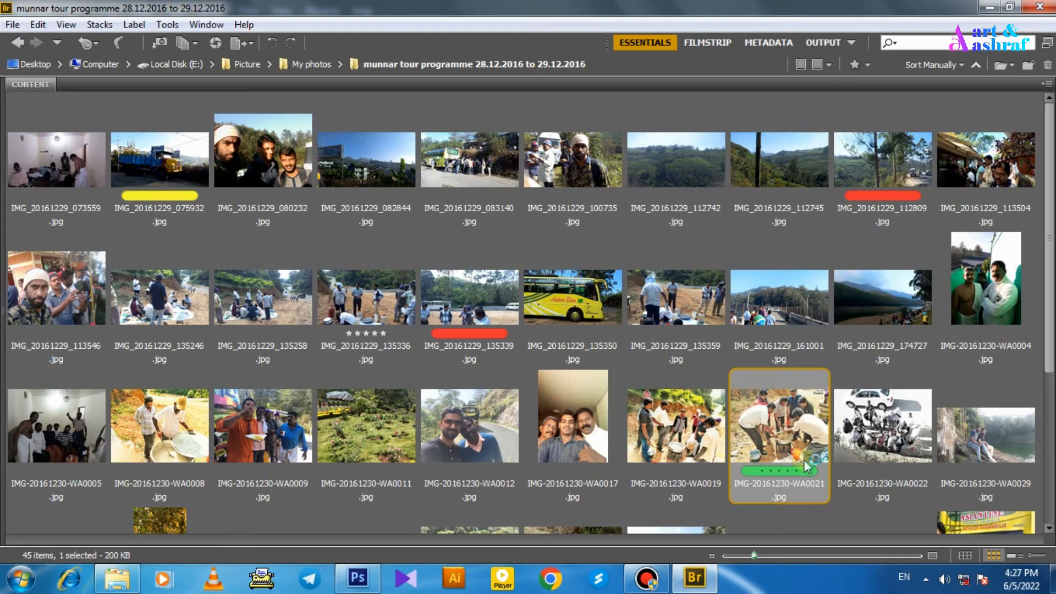
Apply the Select label to the photo IMG_20161229_135258.jpg
left_click(271, 294)
right_click(295, 312)
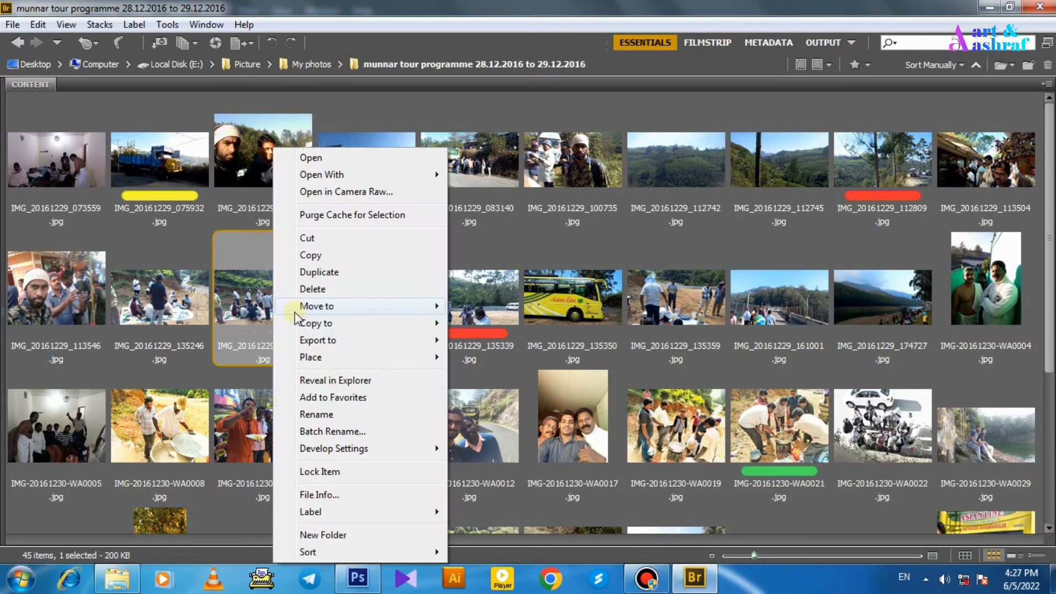
mouse_move(341, 509)
left_click(502, 449)
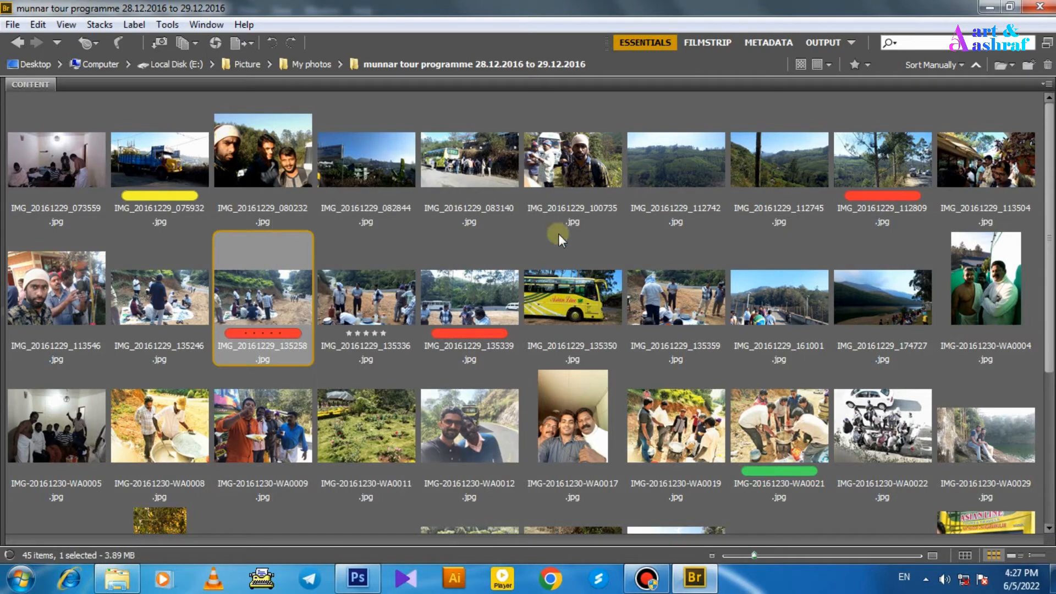
Apply the Review label to the photo IMG_20161229_100735.jpg
left_click(579, 181)
right_click(579, 181)
mouse_move(641, 512)
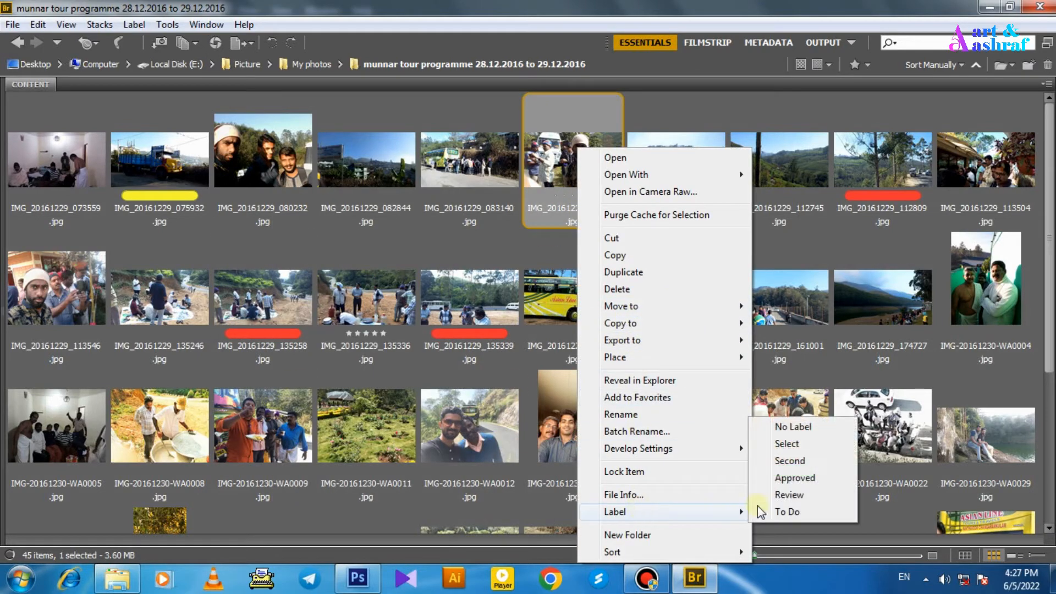
left_click(805, 492)
Apply the Second label to the hillside photo IMG_20161229_112742.jpg
left_click(676, 171)
right_click(677, 170)
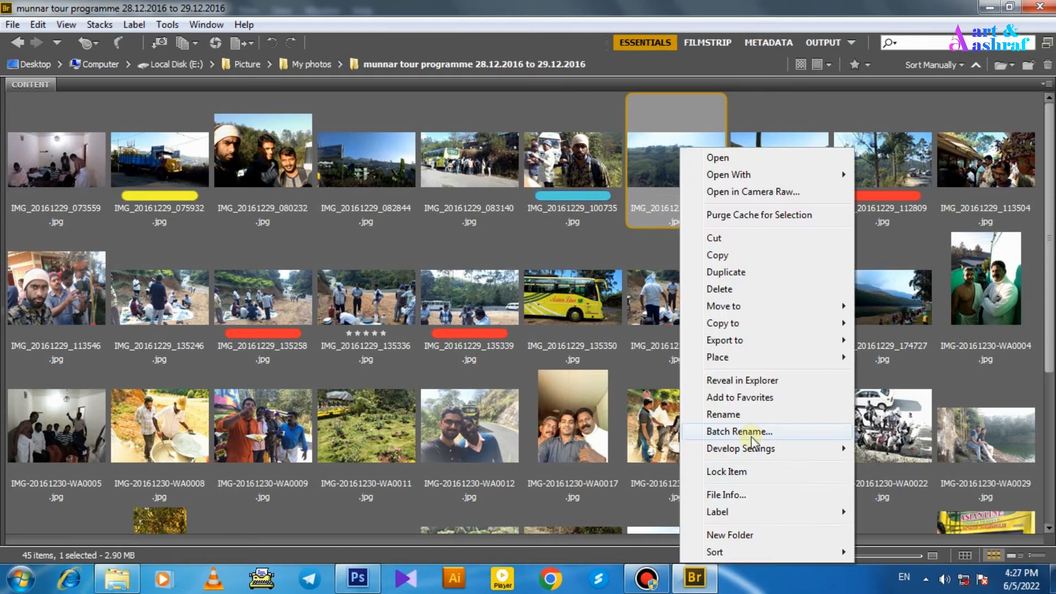
mouse_move(755, 508)
left_click(913, 466)
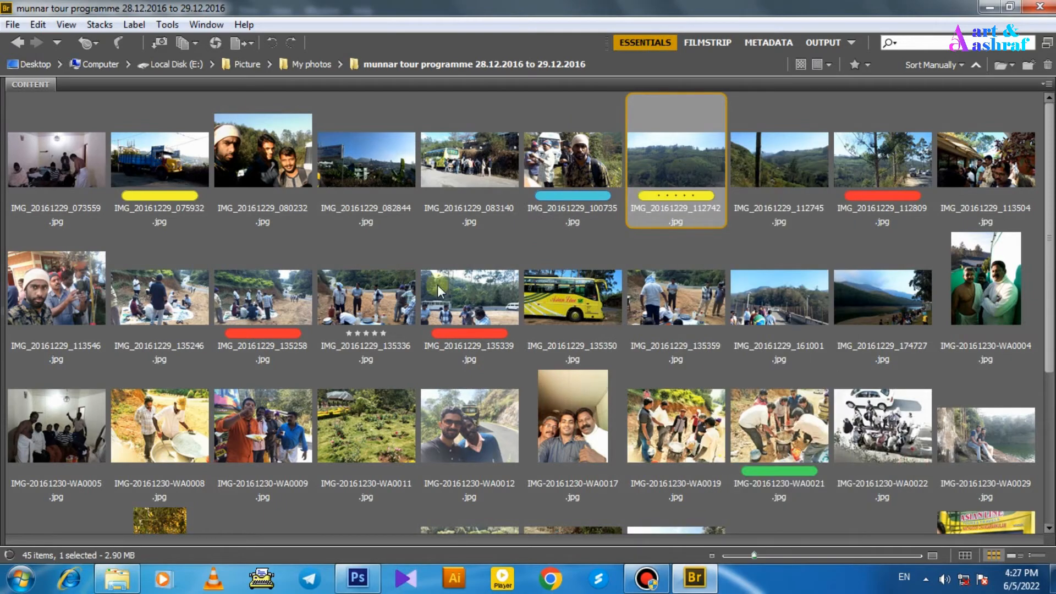
Apply the Approved label to the photo IMG_20161229_082844.jpg
left_click(367, 181)
right_click(367, 180)
mouse_move(447, 508)
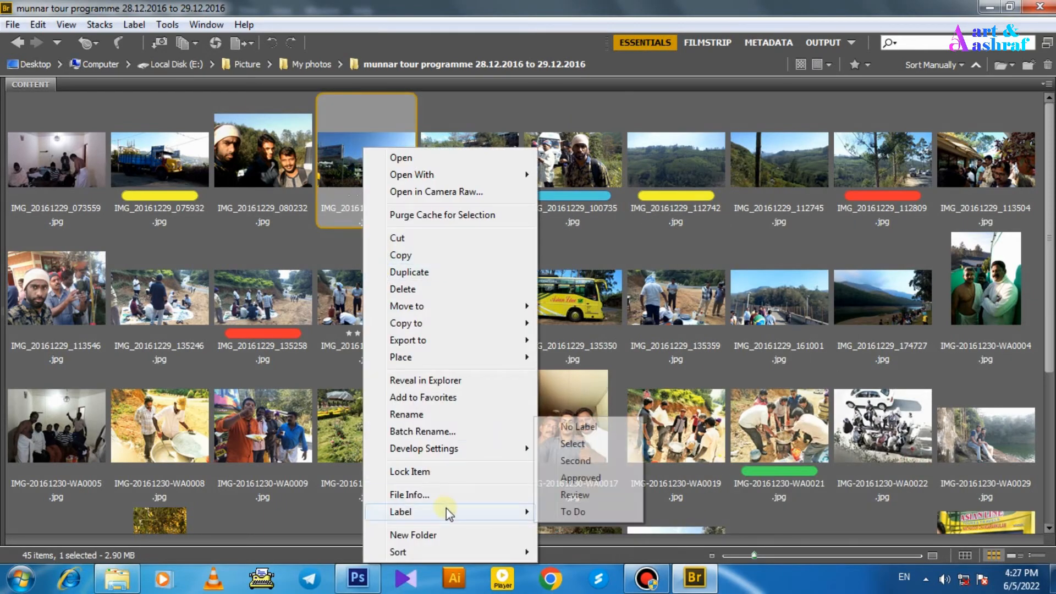
left_click(596, 475)
Apply the Review label to the photos IMG_20161229_135350.jpg, IMG_20161229_161001.jpg and IMG_20161229_113546.jpg
left_click(570, 291)
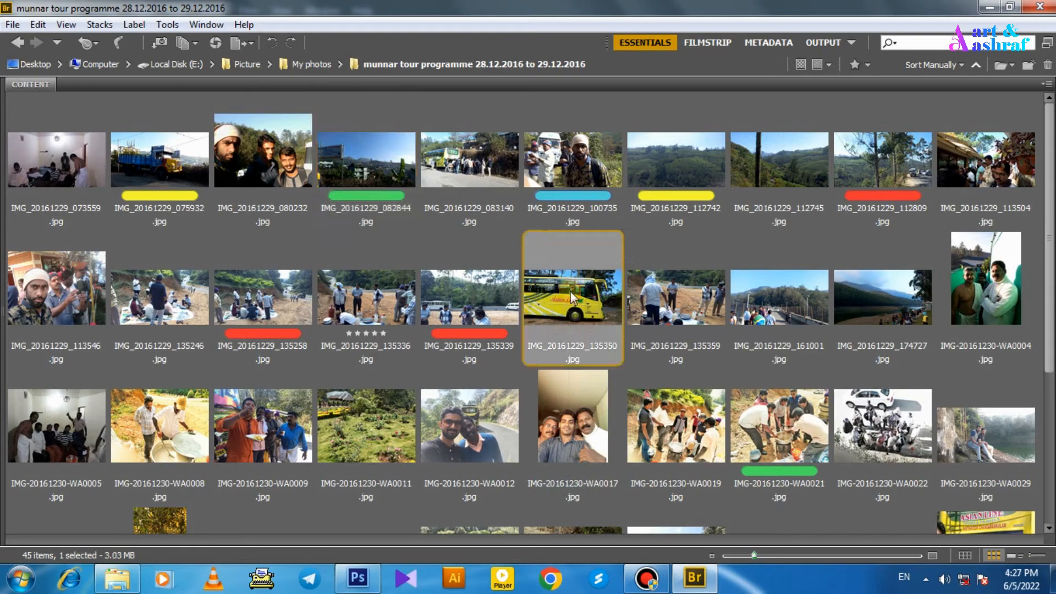
right_click(570, 292)
mouse_move(686, 517)
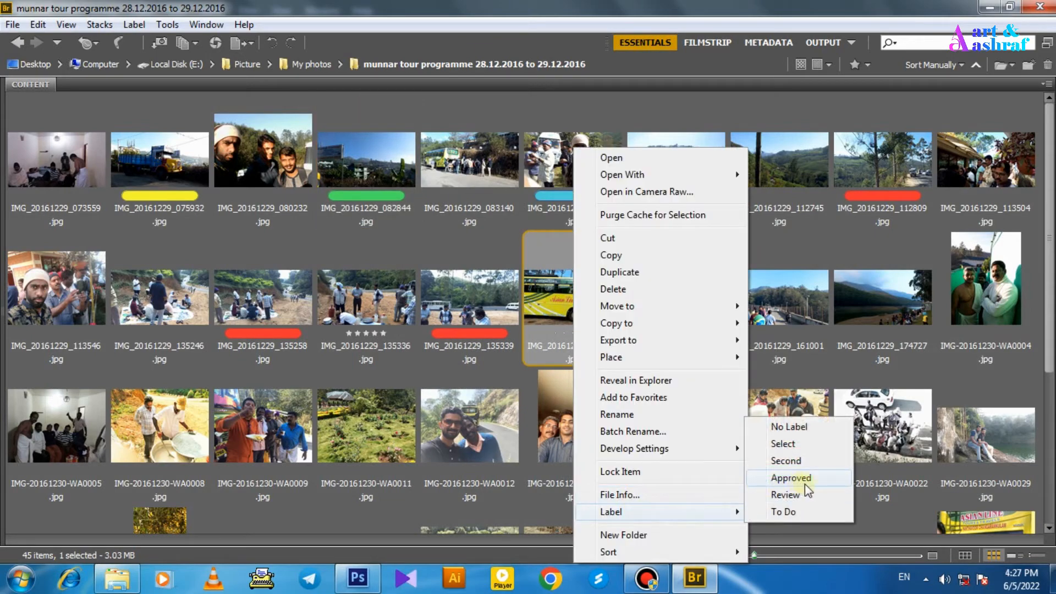
left_click(792, 495)
left_click(754, 306)
right_click(753, 308)
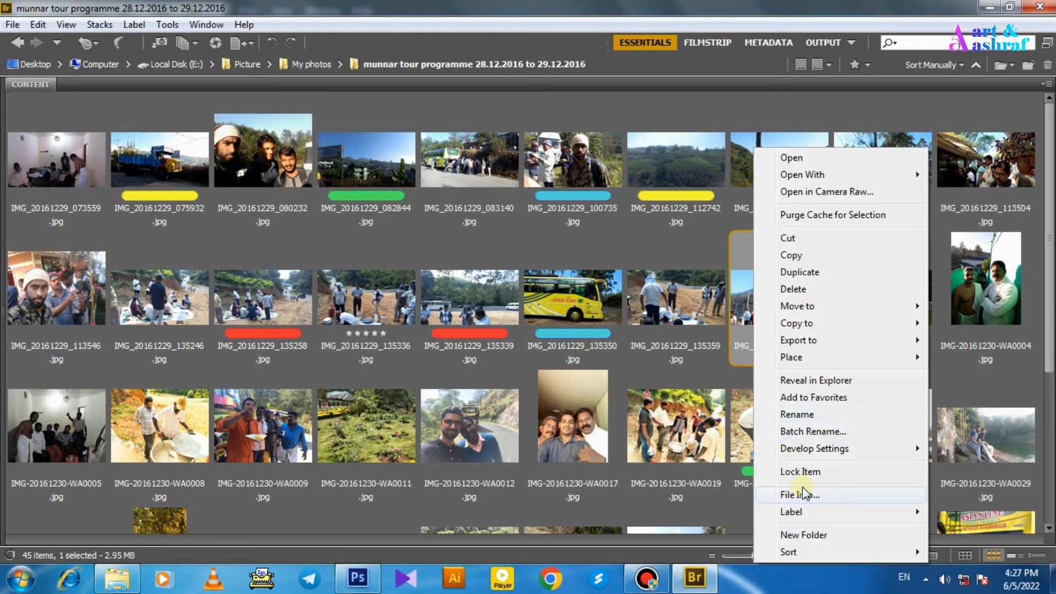
mouse_move(826, 509)
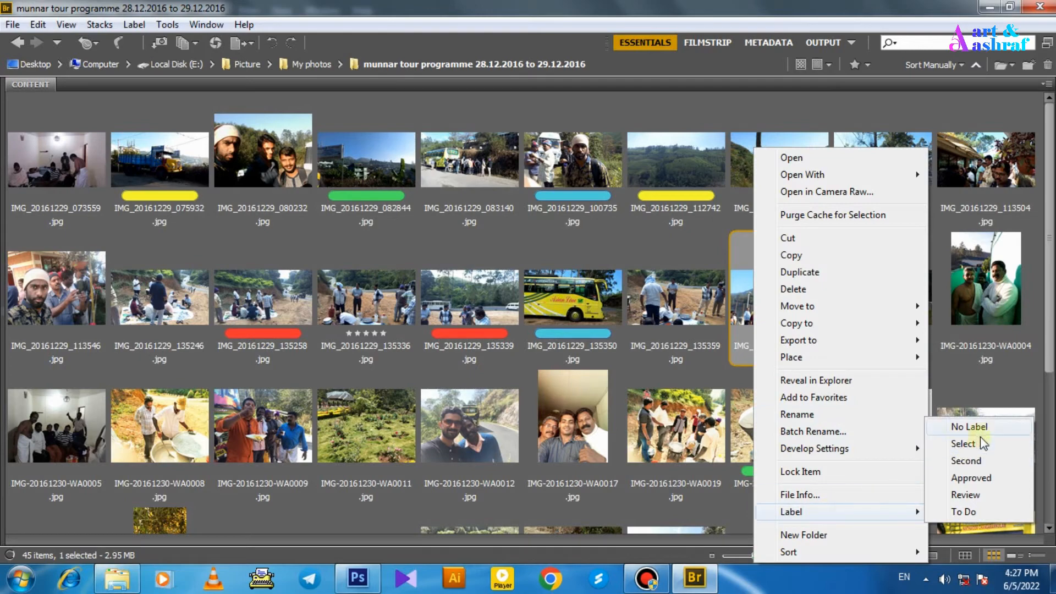
left_click(989, 498)
left_click(63, 275)
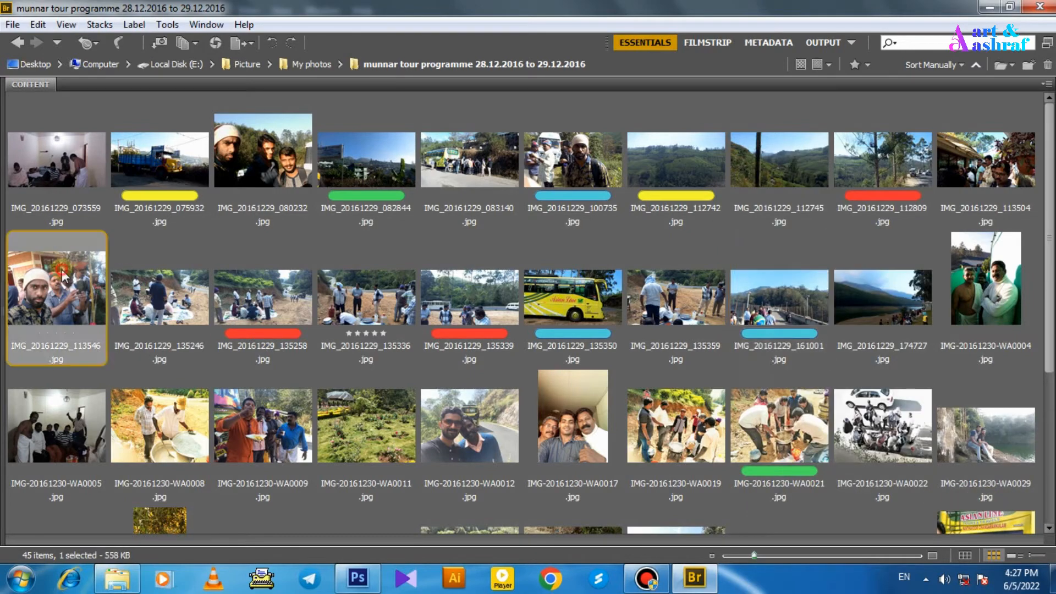
right_click(82, 373)
mouse_move(136, 510)
left_click(324, 495)
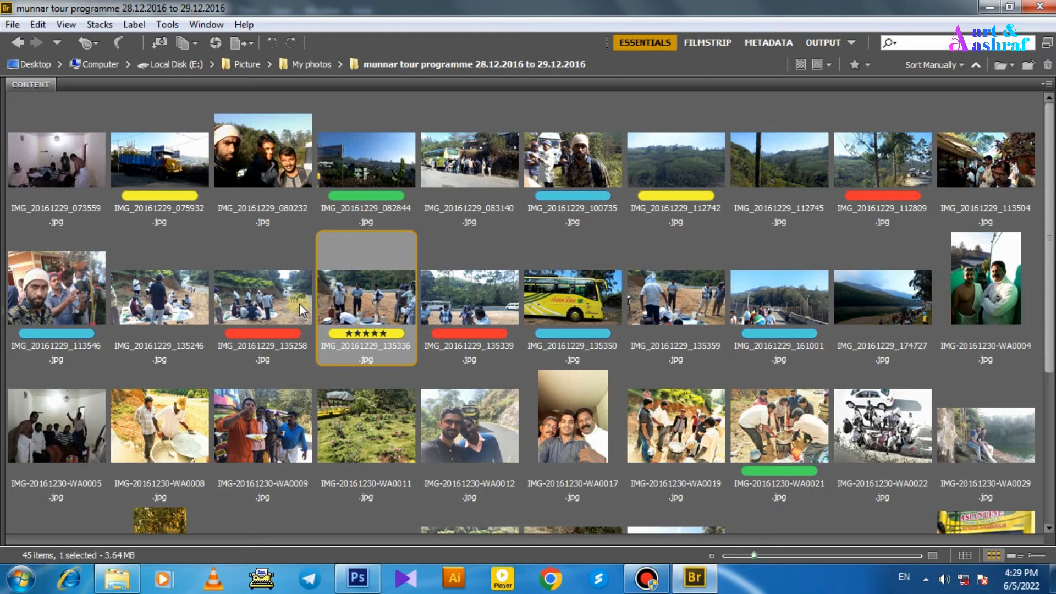
Preview IMG_20161229_135258.jpg in full screen and magnify the foliage on the slope
left_click(262, 296)
key("space")
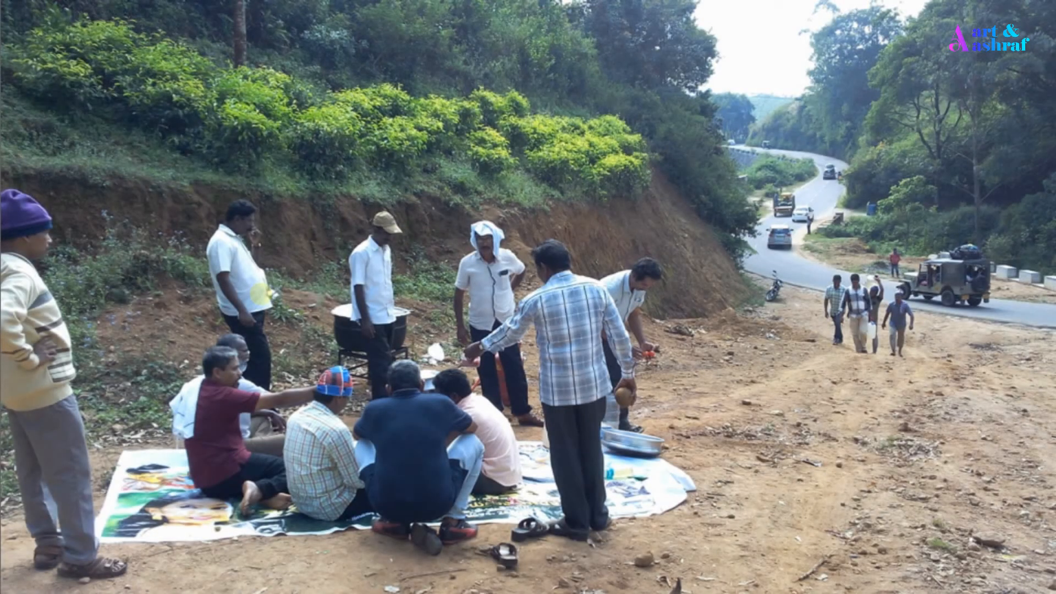
left_click(388, 239)
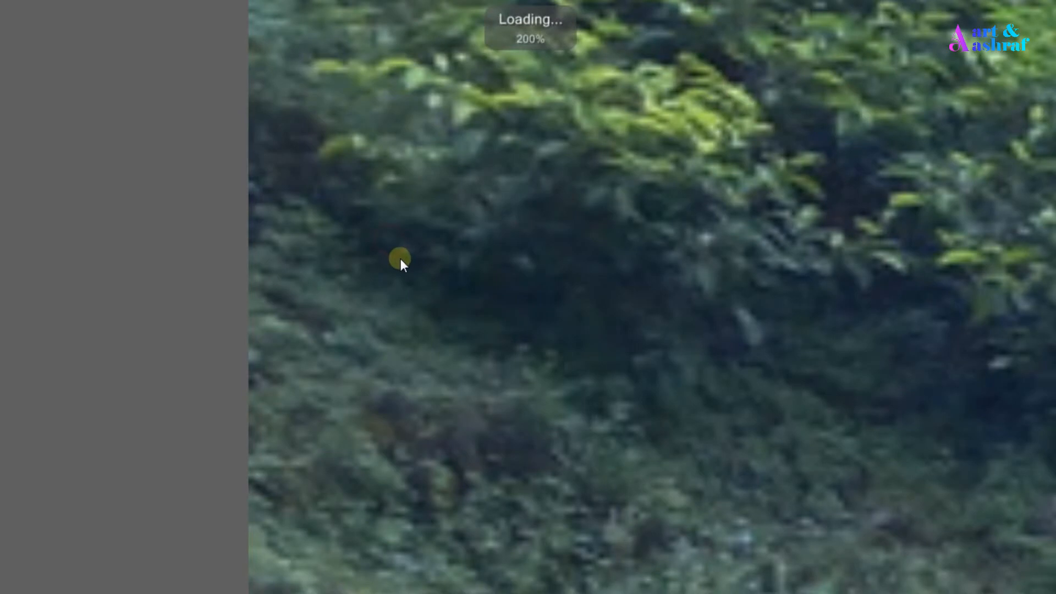
Inspect several areas of the photo at high magnification in the full-screen preview and return to the thumbnail view
left_click(760, 335)
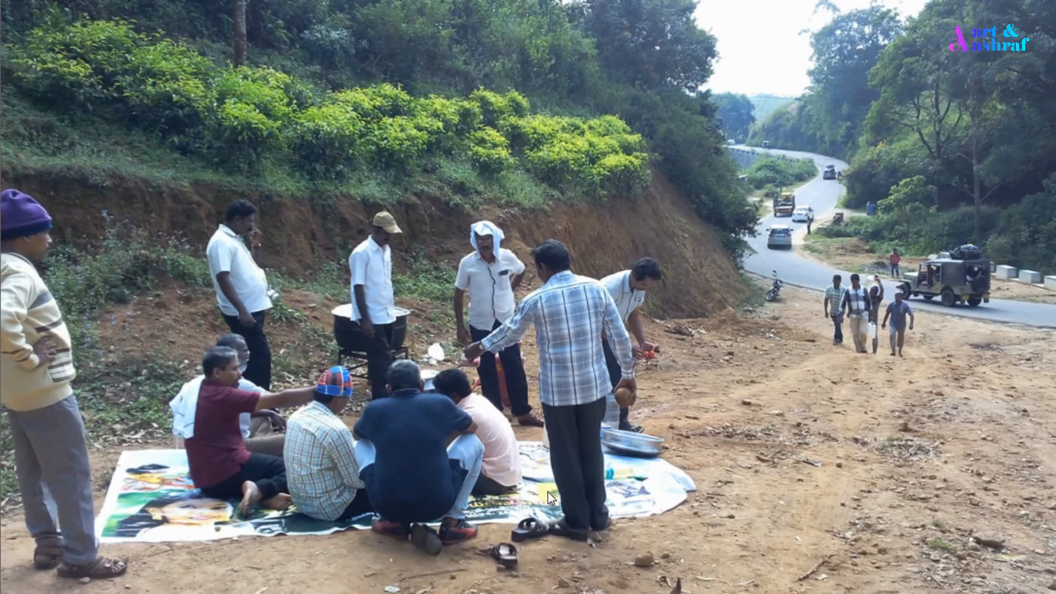
left_click(548, 490)
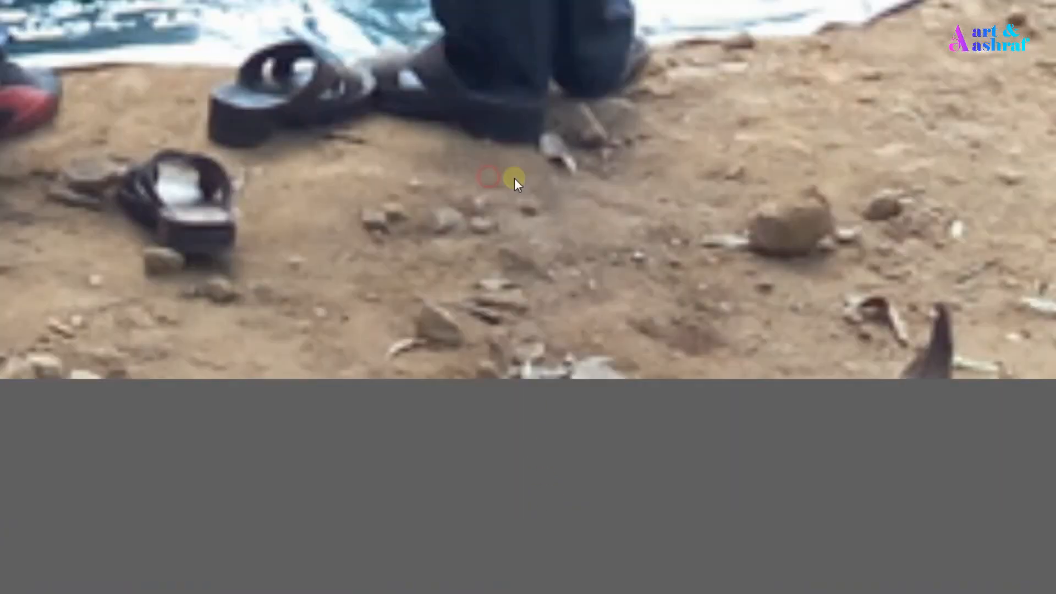
left_click(583, 210)
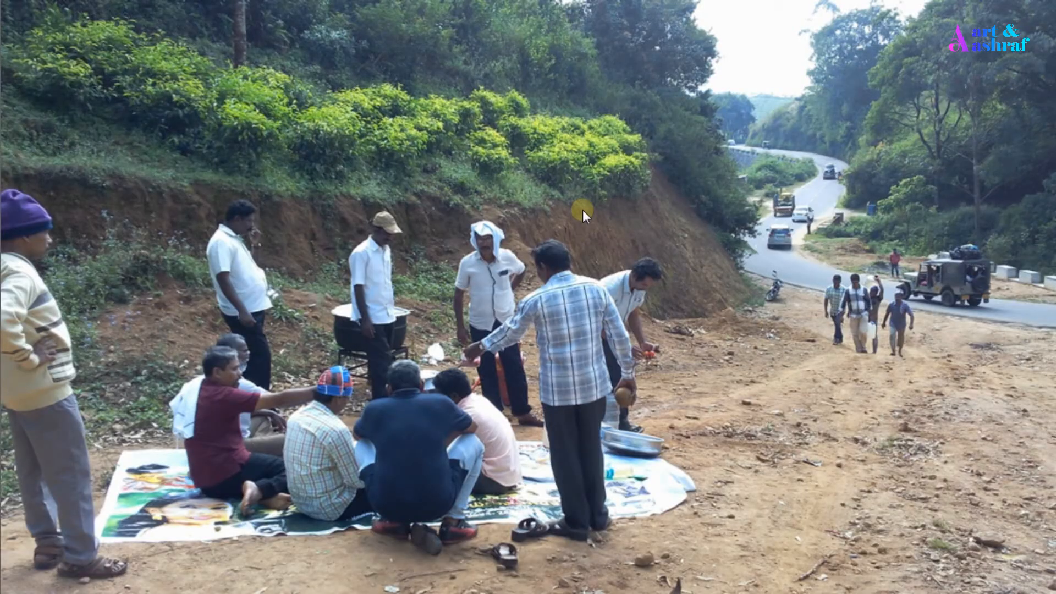
left_click(844, 173)
left_click(426, 394)
left_click(206, 266)
left_click(605, 279)
left_click(605, 280)
left_click(579, 252)
left_click(578, 252)
key("Escape")
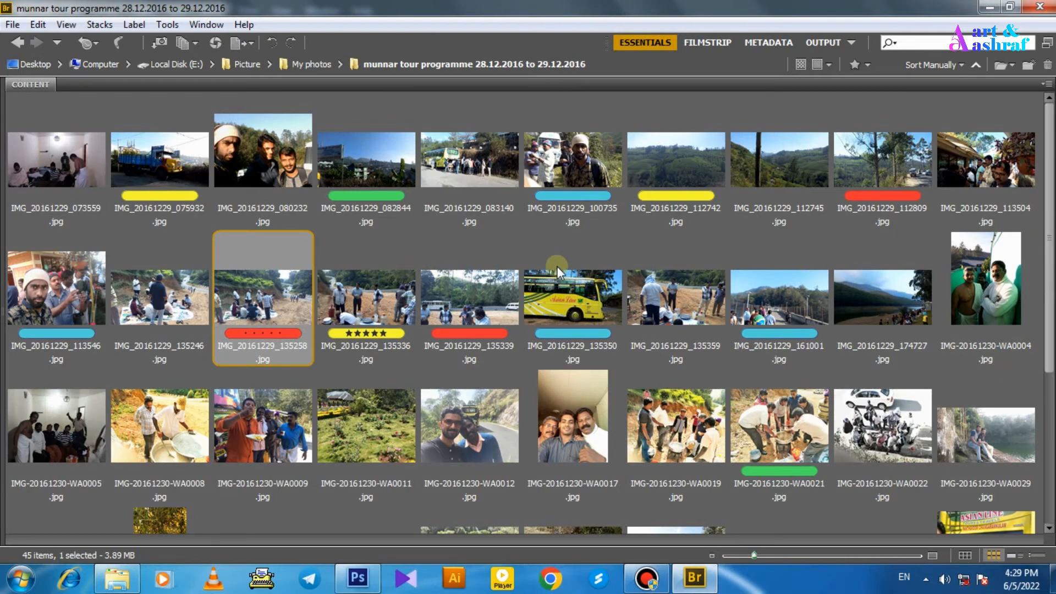
Show the Folders panel and filter the tour folder to photos carrying the Select label
left_click(219, 24)
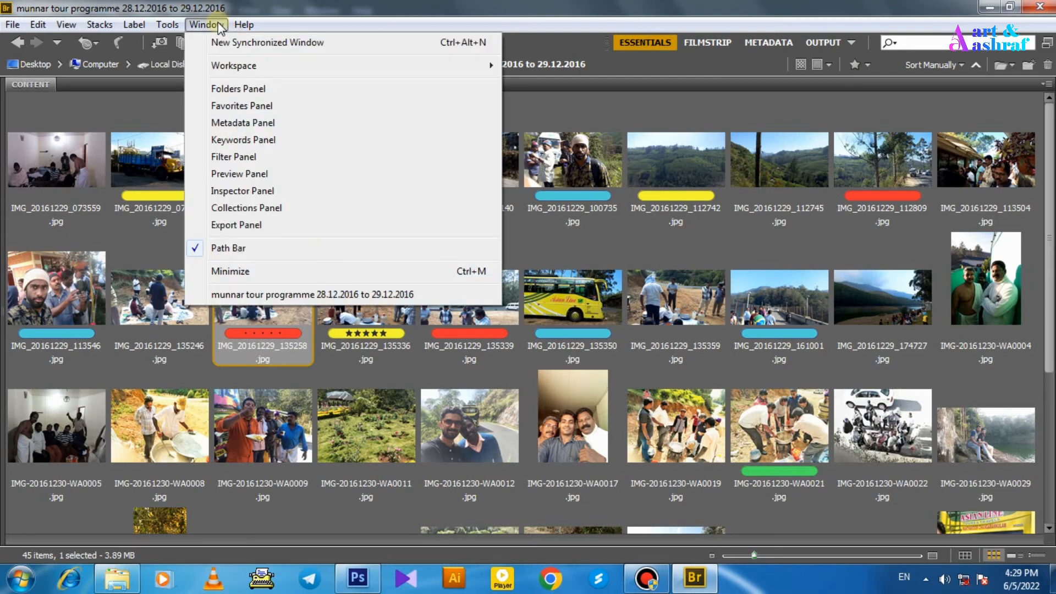
left_click(236, 88)
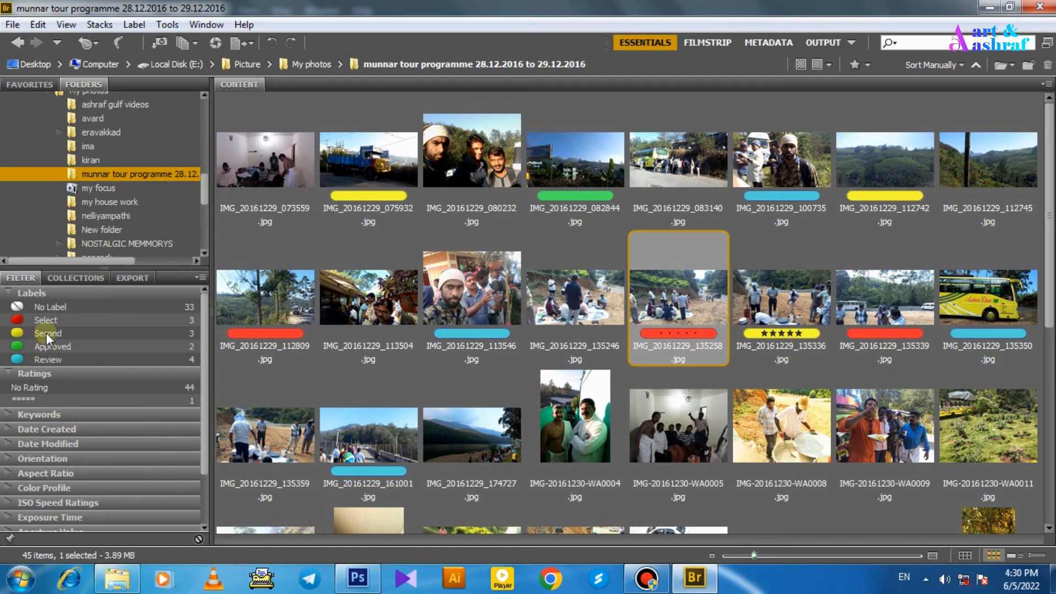
left_click(41, 320)
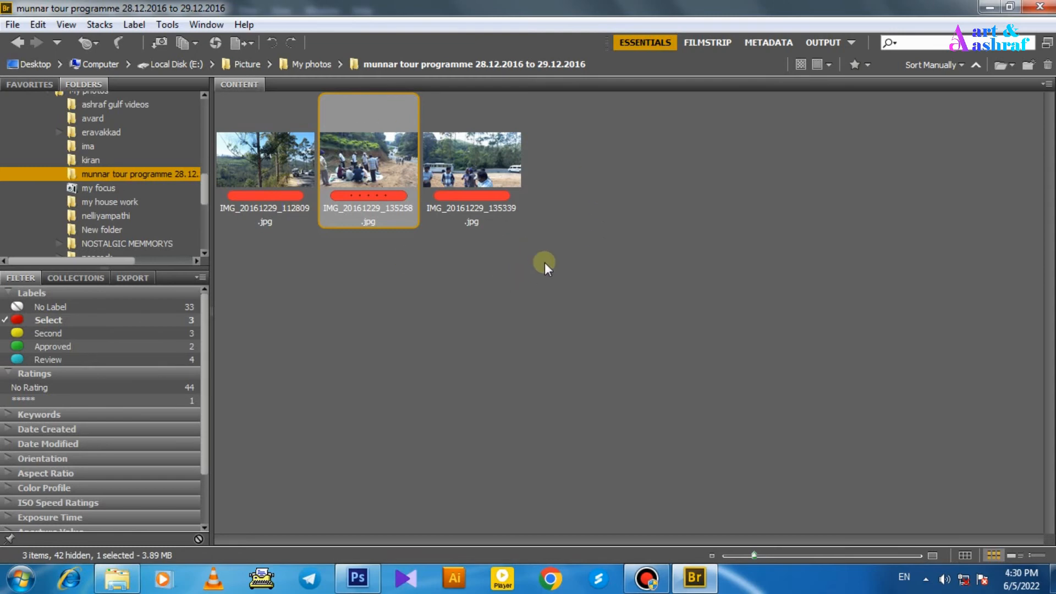
Change the label filter from Select to Second, replace it with Approved, and select the photo IMG-20161230-WA0021.jpg
left_click(39, 333)
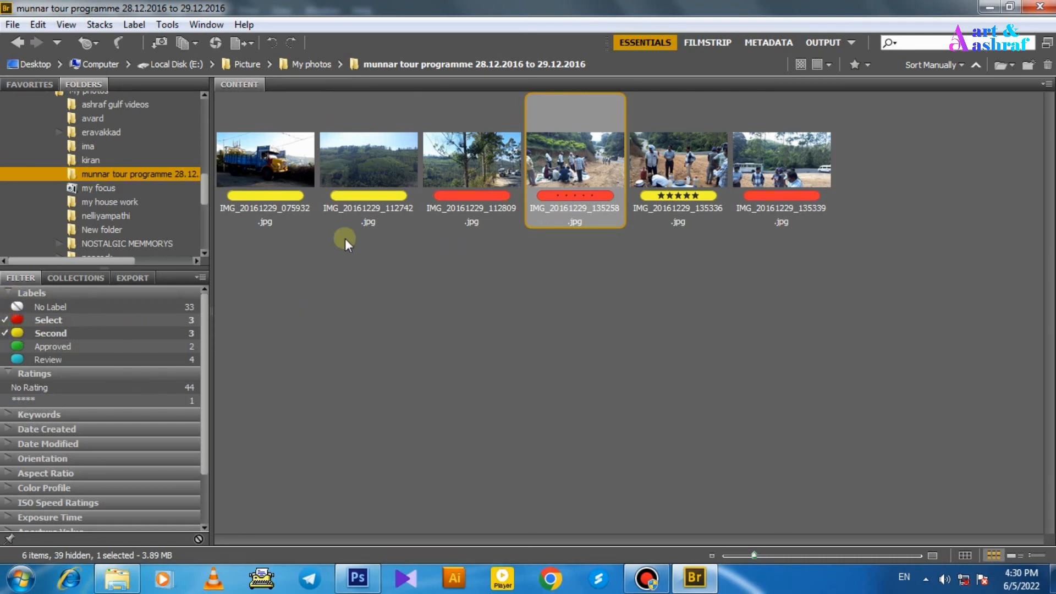
left_click(5, 320)
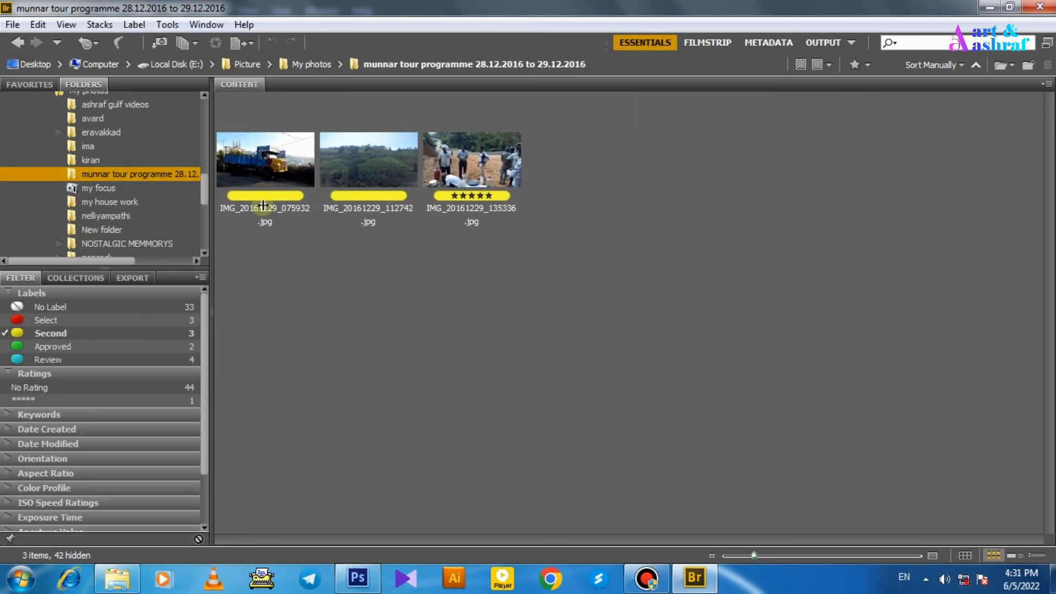
left_click(6, 334)
left_click(105, 348)
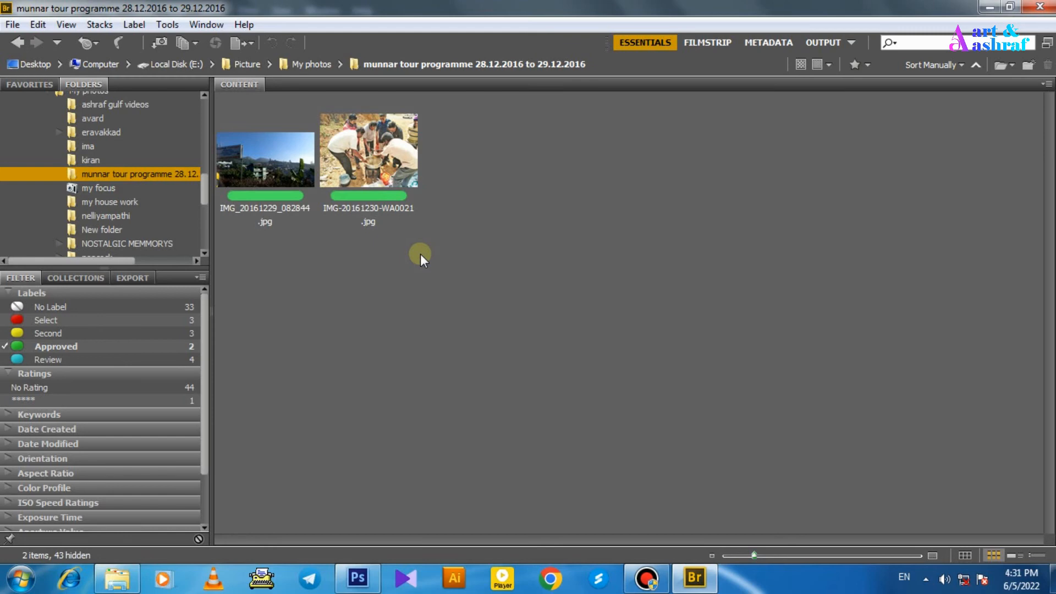
left_click(376, 161)
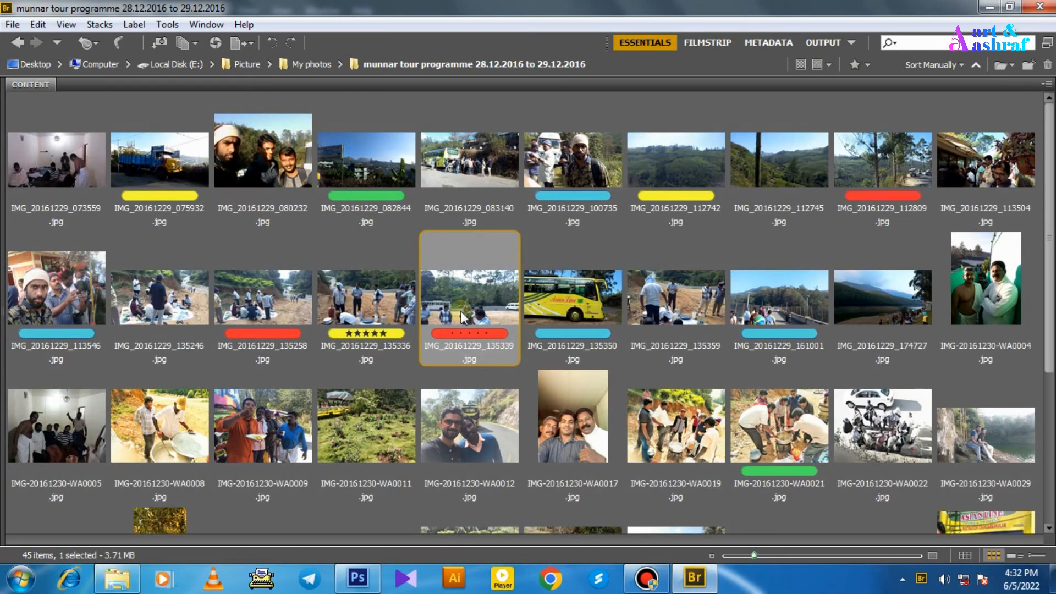
Remove the colour label from the photo IMG_20161229_135339.jpg and look through the folder's thumbnails
right_click(461, 311)
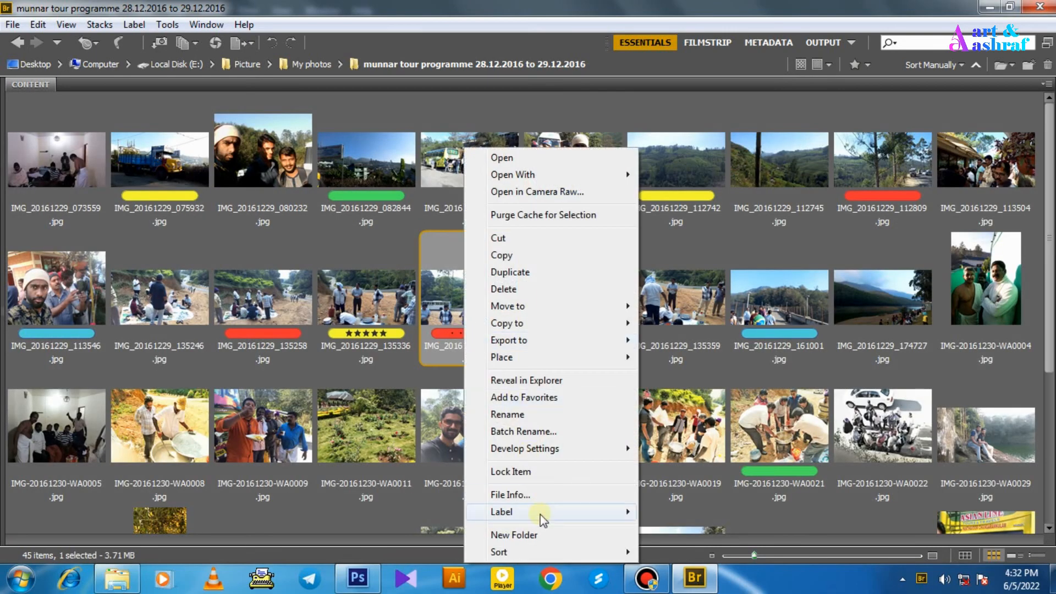
mouse_move(542, 517)
left_click(697, 427)
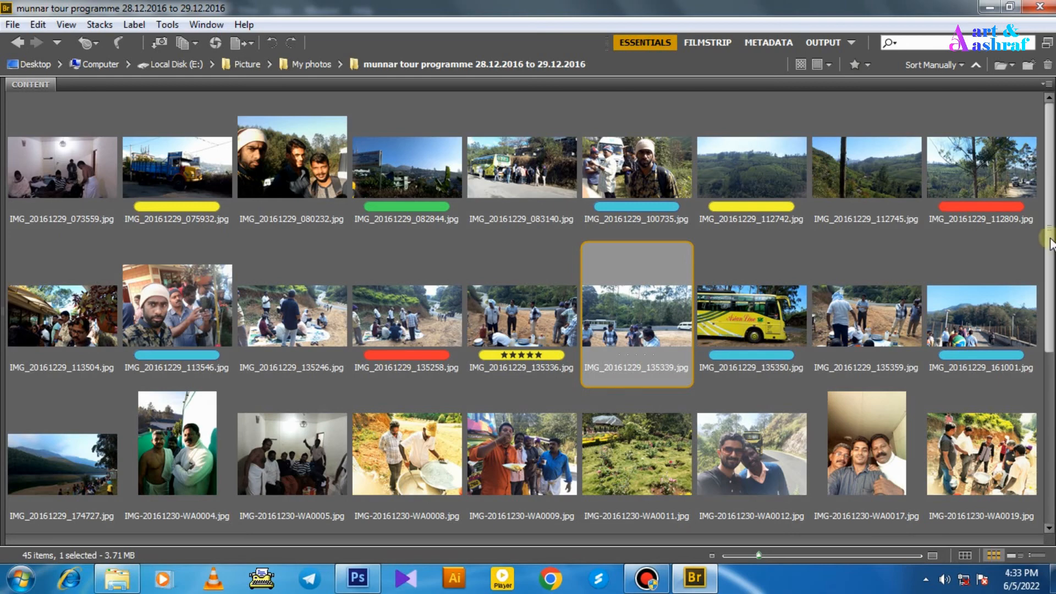
scroll(1052, 209, "down", 3)
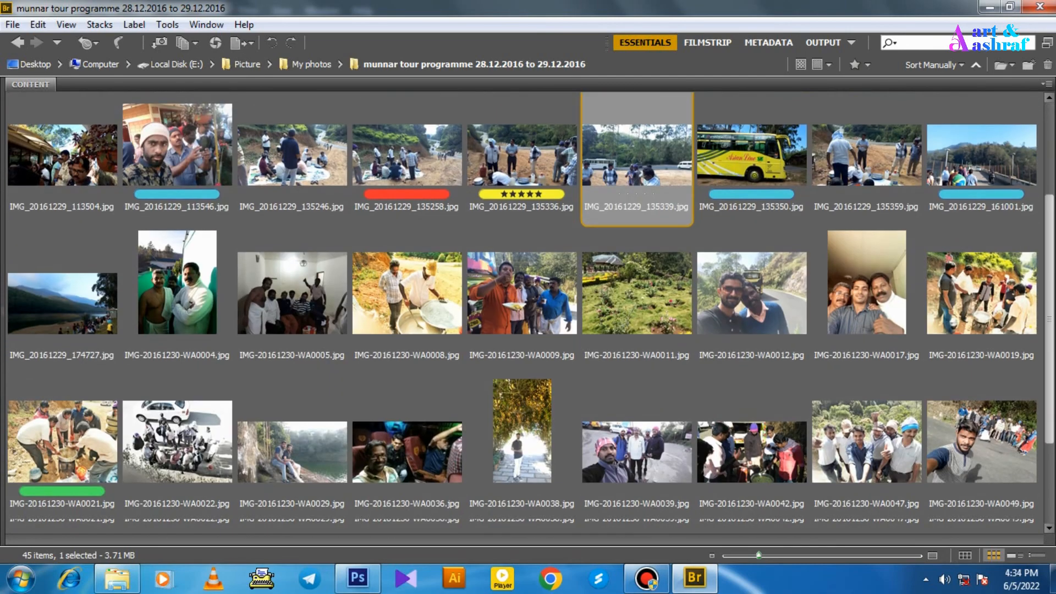
scroll(1051, 209, "up", 3)
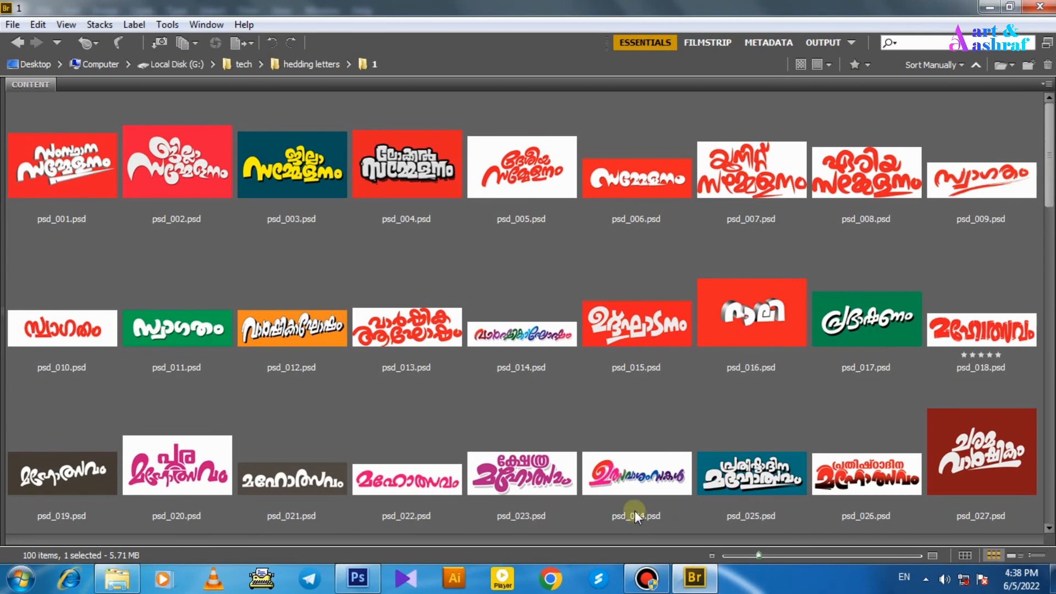
Browse the heading-letter designs in folder 1, preview psd_007.psd in full screen and close the preview
scroll(903, 162, "down", 2)
scroll(903, 162, "up", 2)
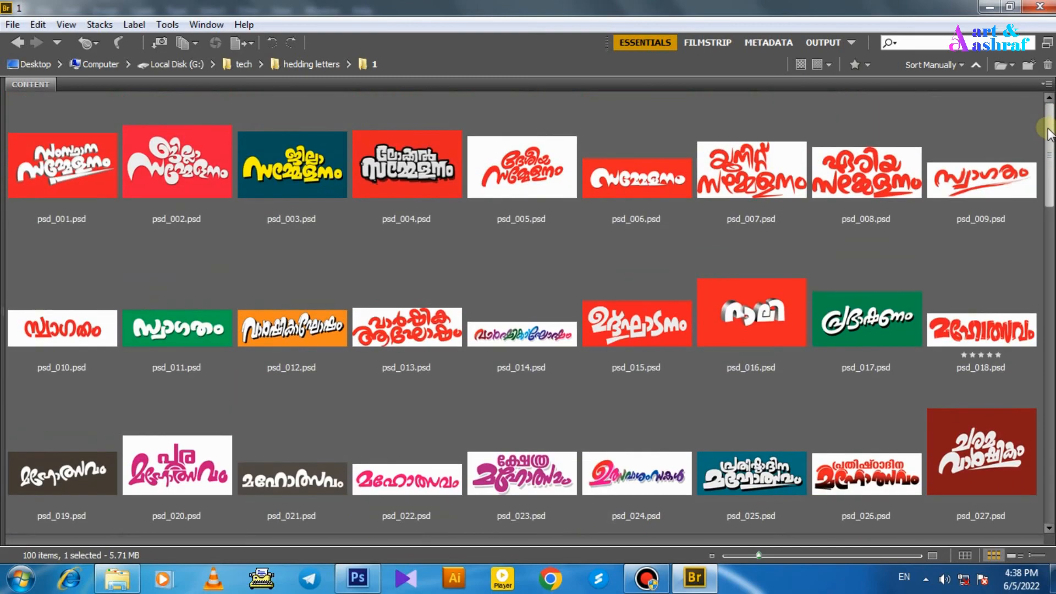
left_click(760, 184)
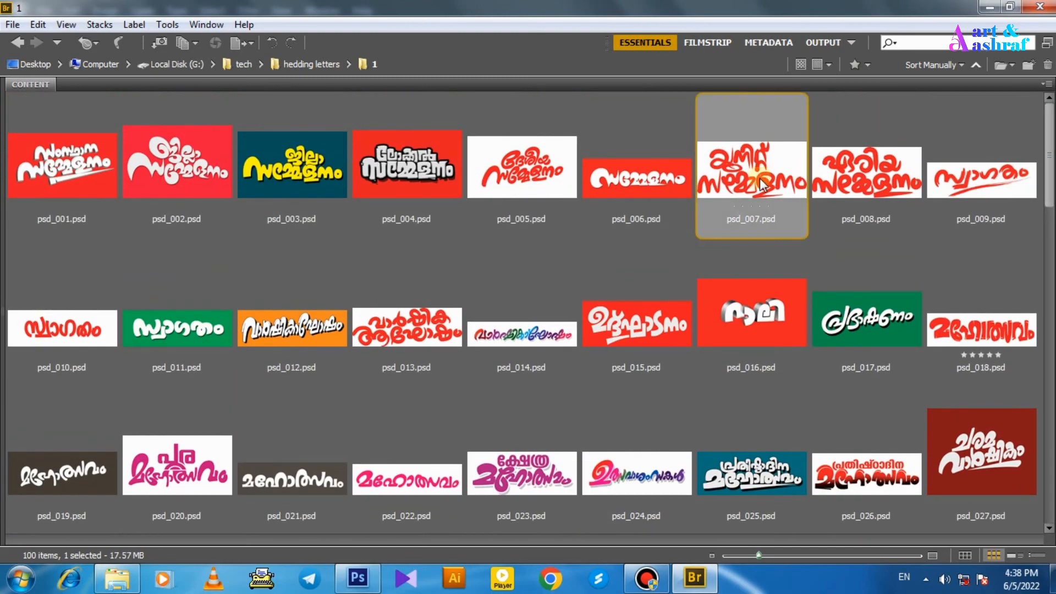
key("space")
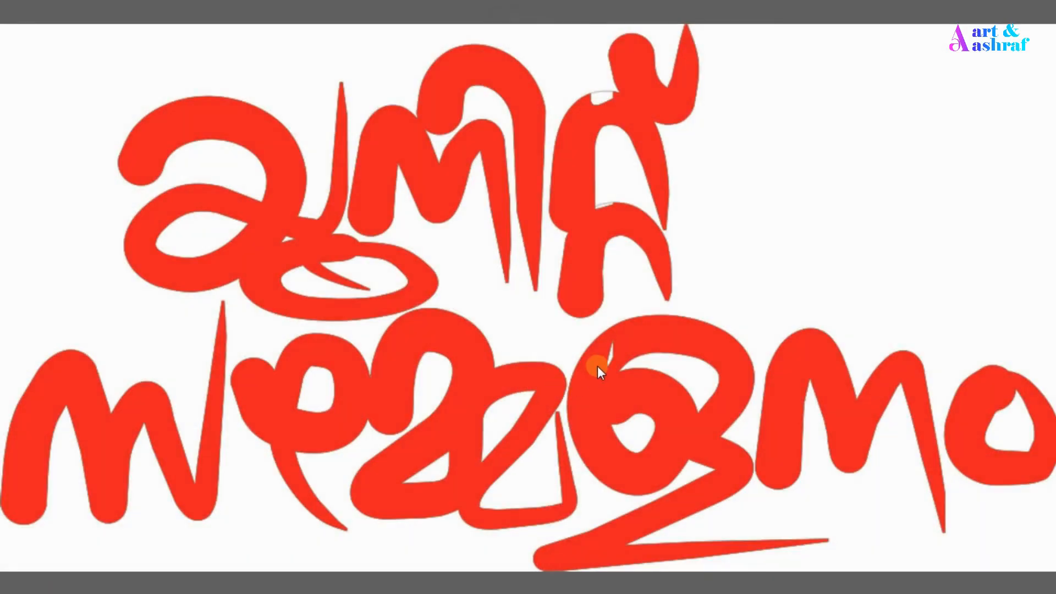
key("space")
mouse_move(1051, 153)
left_mouse_down()
mouse_move(1039, 456)
mouse_move(1050, 153)
left_mouse_up()
Switch to Windows Explorer
left_click(117, 579)
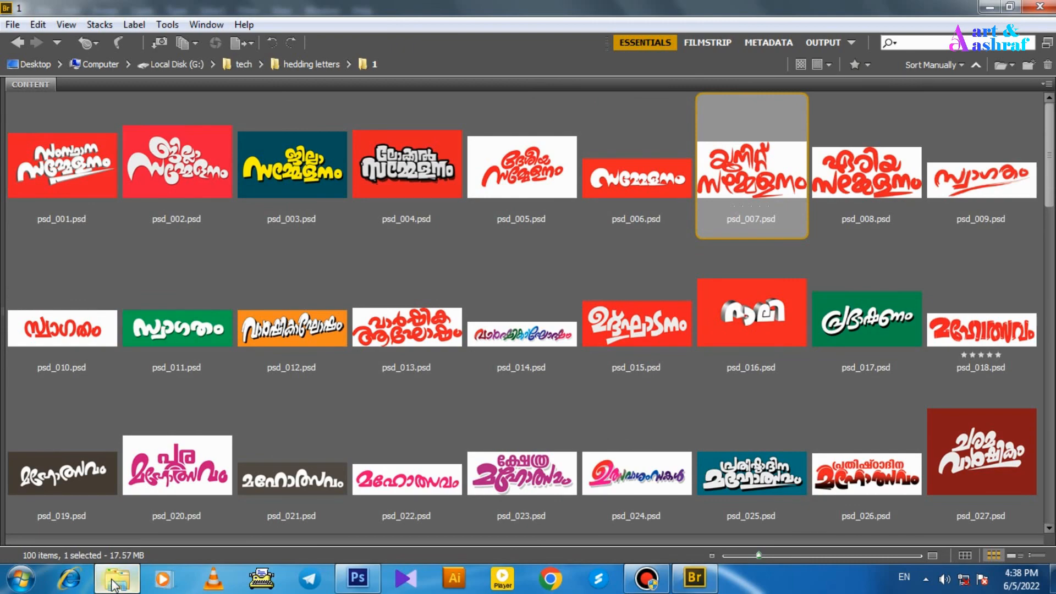